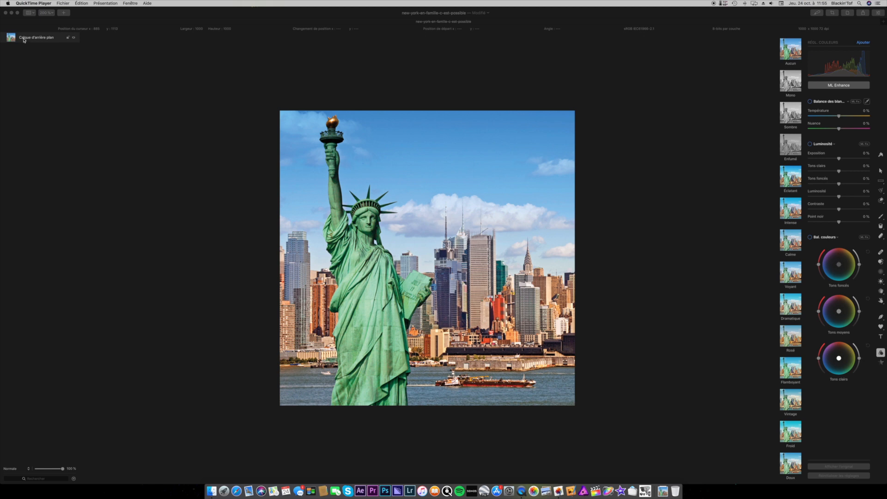
# Switch the layer display to thumbnails (Vignettes) and back to the list view (Liste)
pyautogui.click(30, 12)
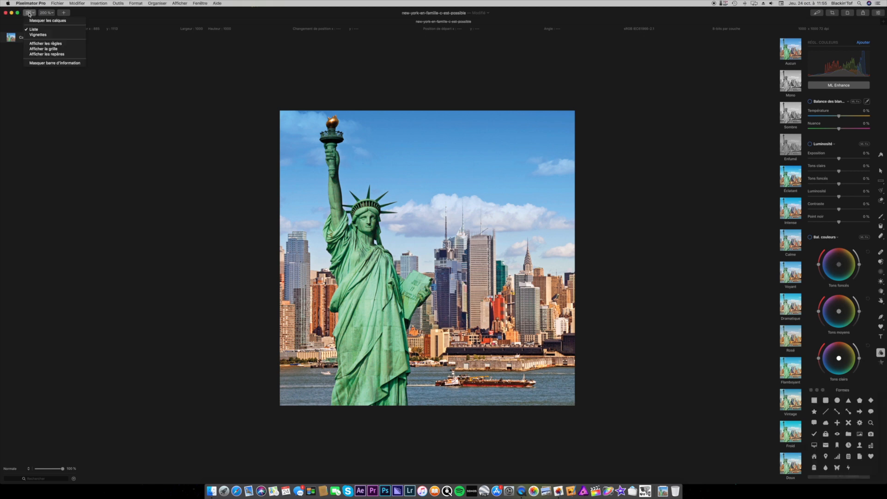
pyautogui.click(45, 35)
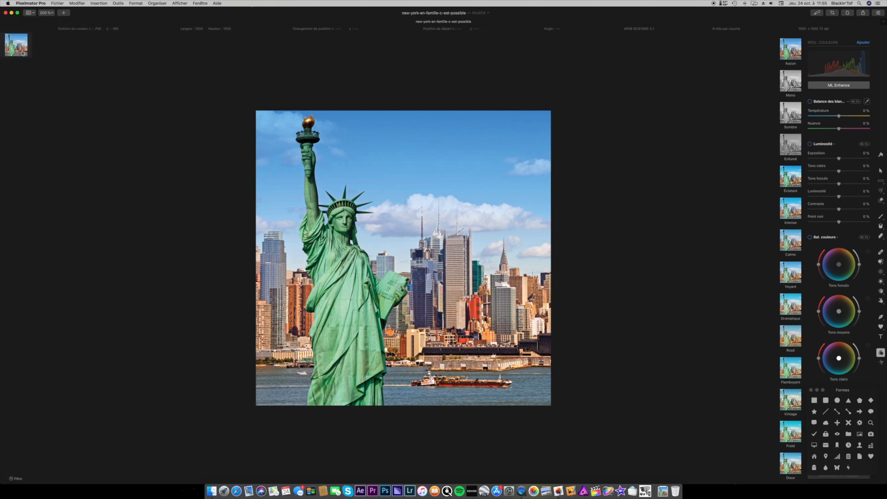
pyautogui.click(33, 15)
pyautogui.click(40, 28)
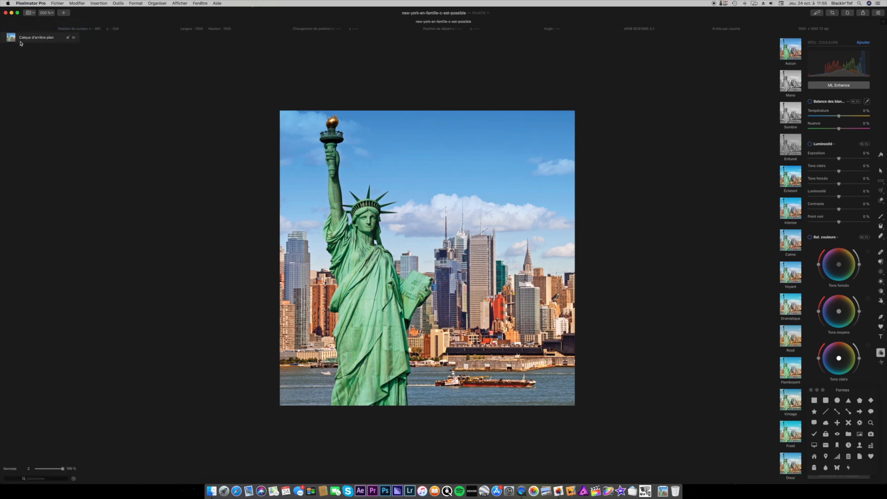
# Rename the background layer as "New York" and give it a red tag
pyautogui.doubleClick(31, 39)
pyautogui.write('New Y')
pyautogui.press('Return')
pyautogui.rightClick(35, 38)
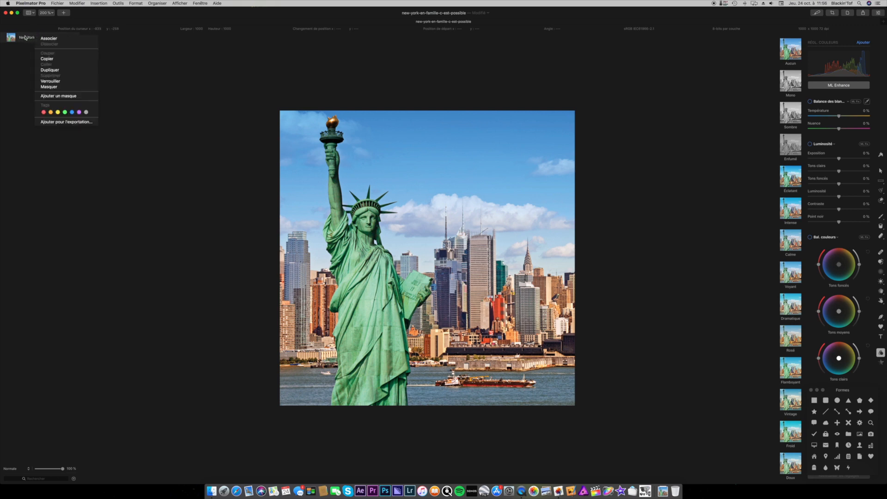
pyautogui.click(43, 112)
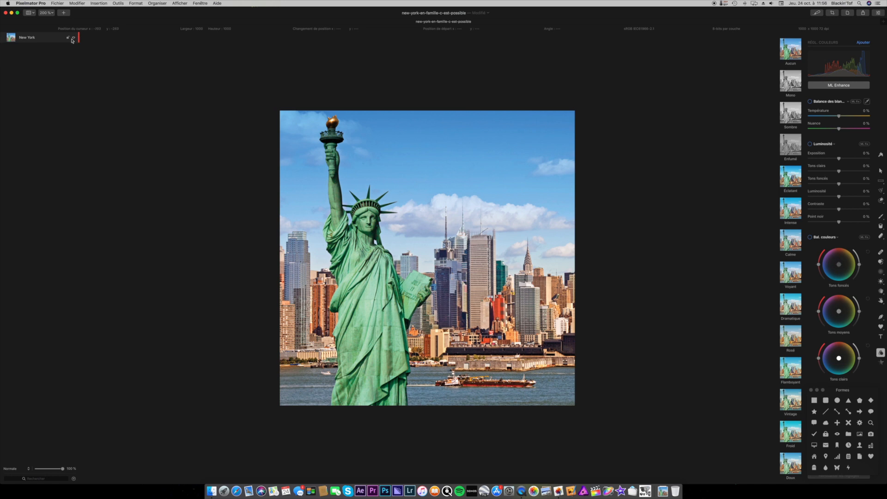
pyautogui.rightClick(45, 37)
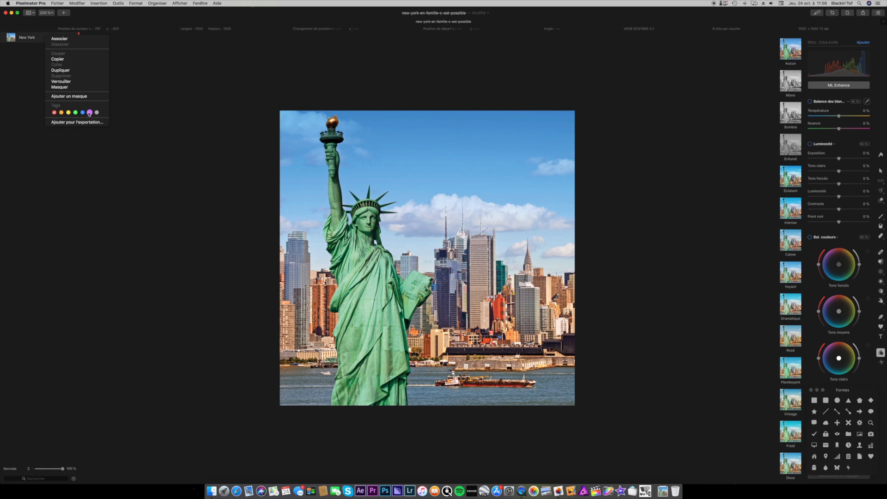
pyautogui.click(28, 72)
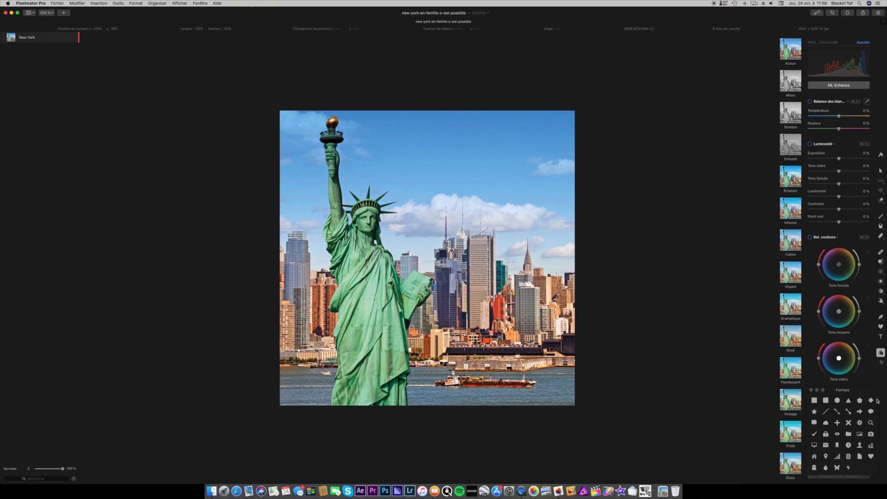
# Draw a red heart about 243 × 162 px in the sky and move it to about X 421, Y 68 px
pyautogui.click(882, 327)
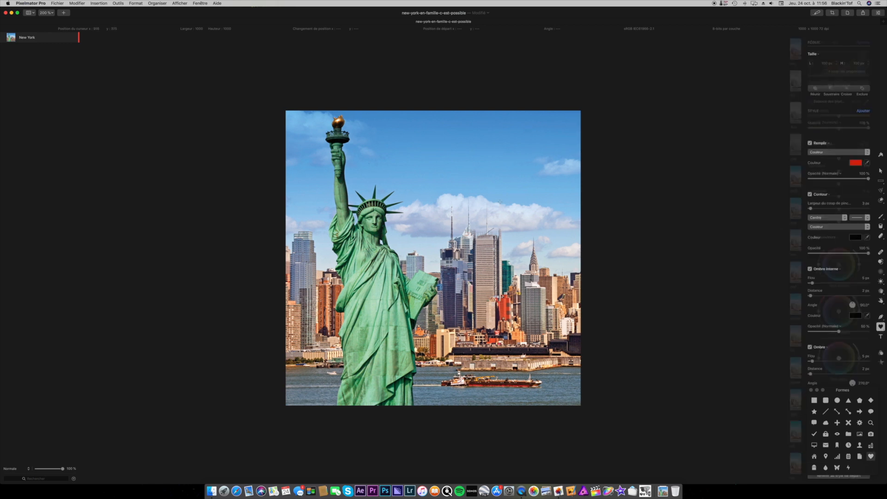
pyautogui.moveTo(450, 170); pyautogui.dragTo(521, 122)
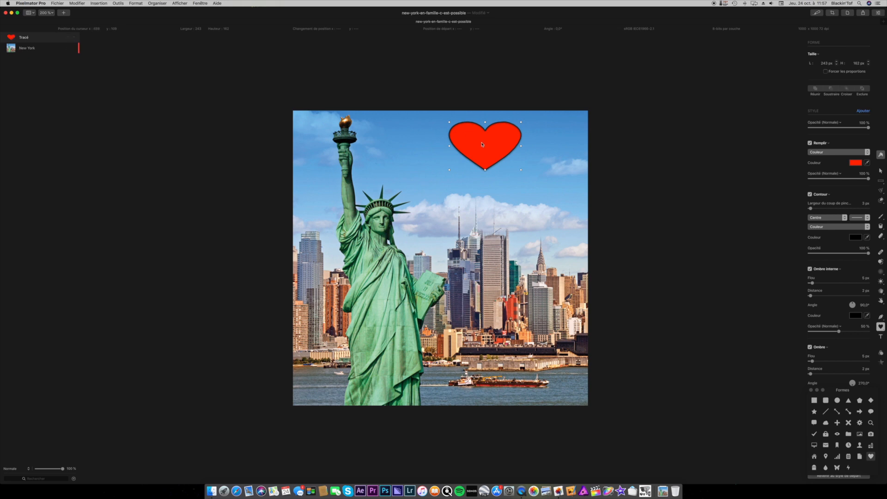
pyautogui.moveTo(23, 38)
pyautogui.mouseDown()
pyautogui.moveTo(36, 57)
pyautogui.moveTo(28, 39)
pyautogui.mouseUp()
pyautogui.moveTo(492, 156)
pyautogui.mouseDown()
pyautogui.moveTo(457, 155)
pyautogui.moveTo(479, 163)
pyautogui.mouseUp()
pyautogui.press('super+z')
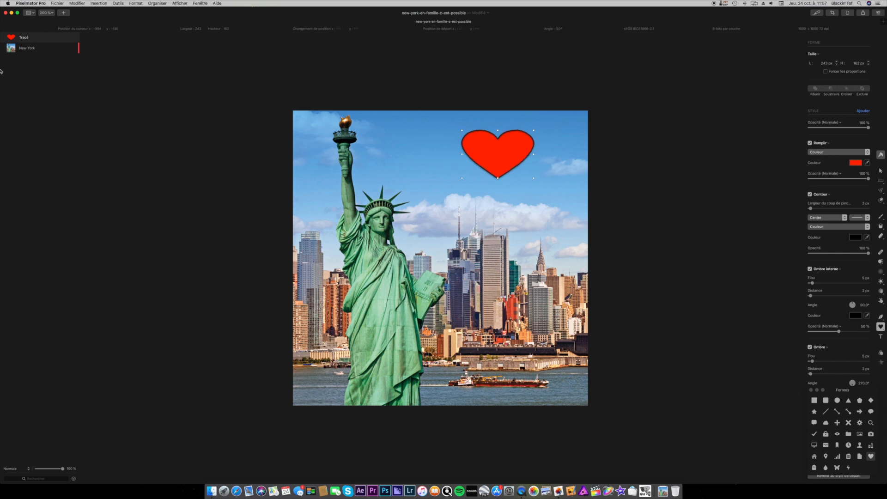
pyautogui.moveTo(28, 41)
pyautogui.moveTo(498, 161); pyautogui.dragTo(451, 161)
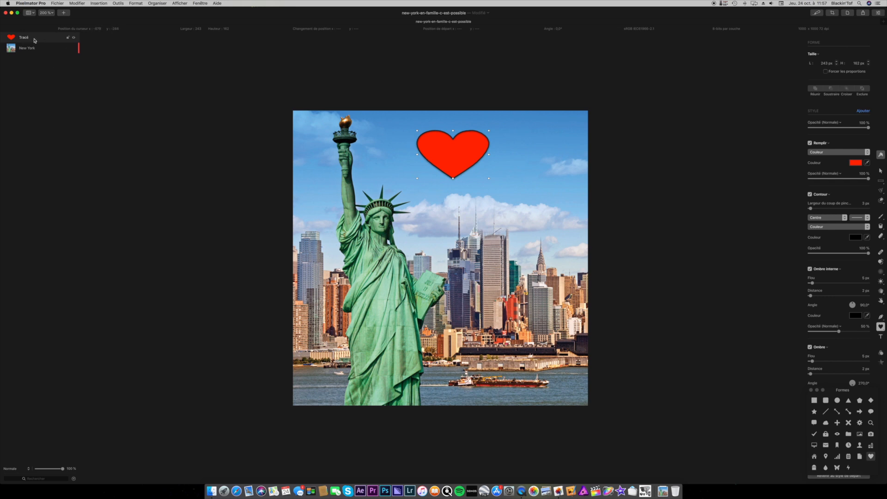
# Lock the heart layer, try selecting it on the canvas, and unlock it again
pyautogui.click(68, 37)
pyautogui.click(452, 164)
pyautogui.click(880, 172)
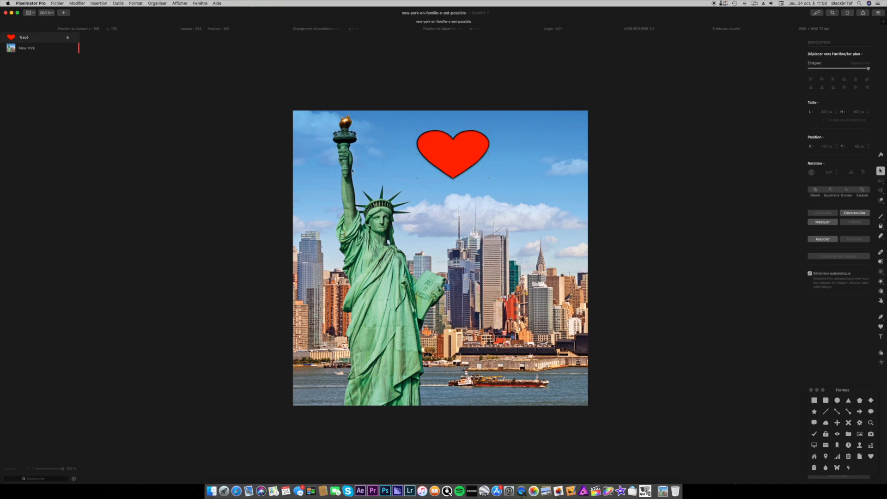
pyautogui.click(371, 183)
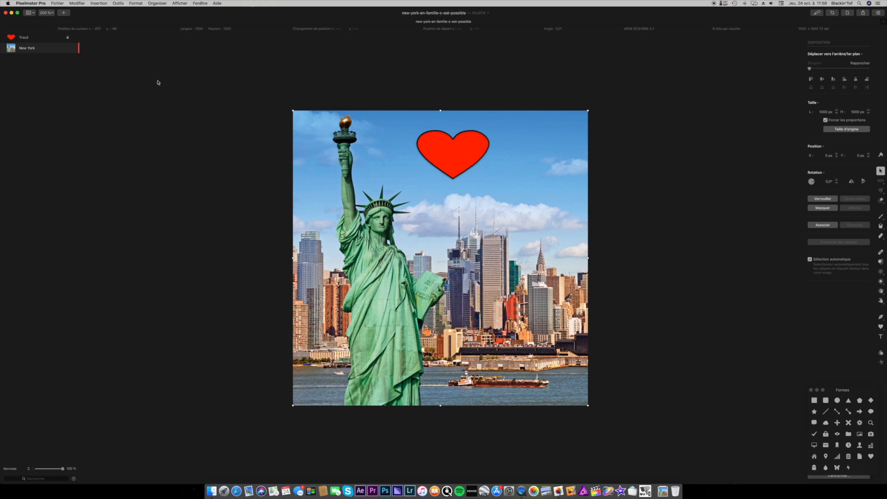
pyautogui.click(67, 37)
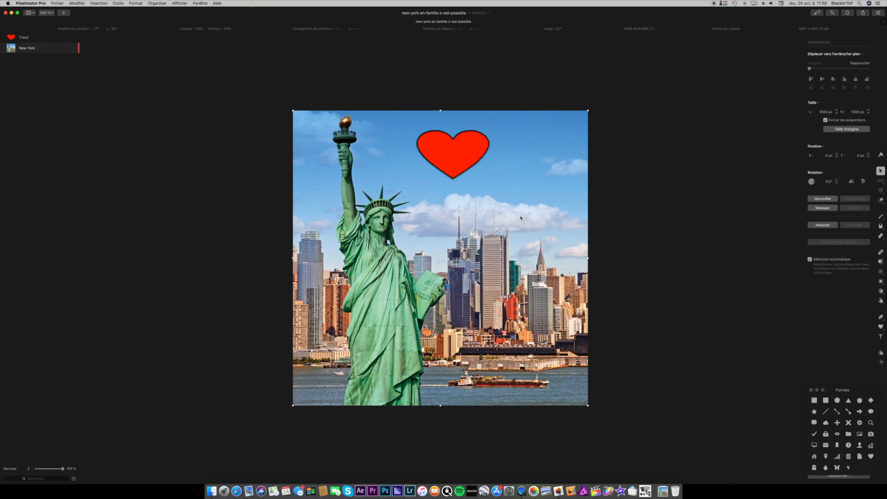
pyautogui.click(465, 160)
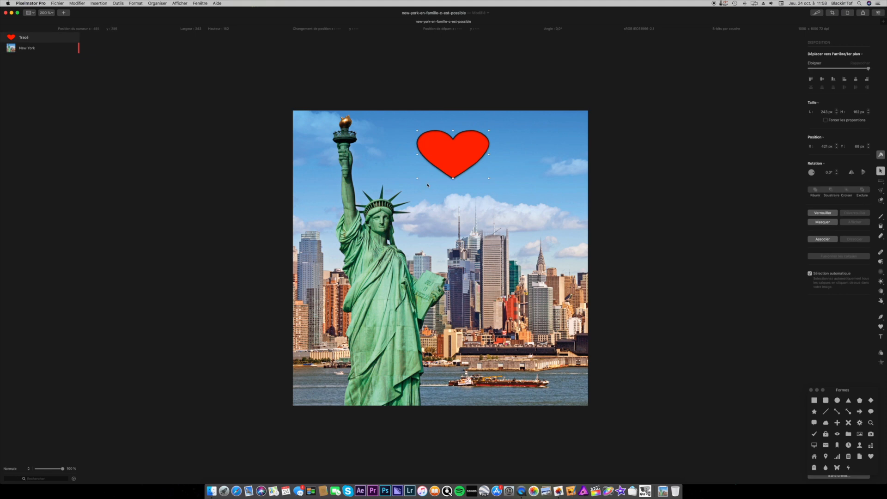
pyautogui.click(538, 182)
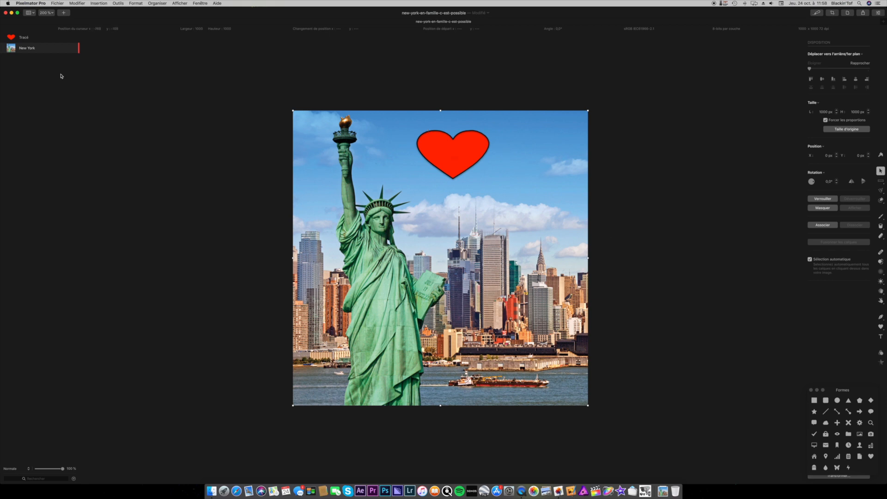
# Lock and unlock the New York layer, and toggle its visibility off and back on
pyautogui.click(67, 49)
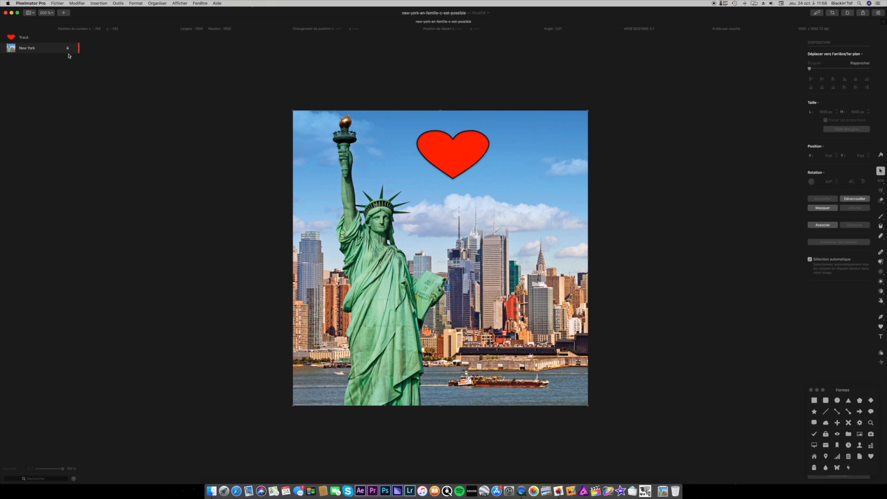
pyautogui.click(68, 49)
pyautogui.moveTo(74, 49)
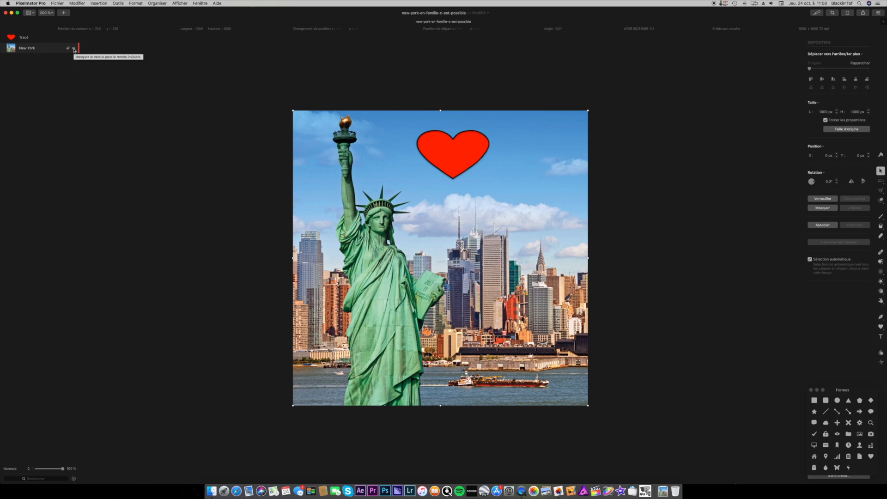
pyautogui.click(74, 49)
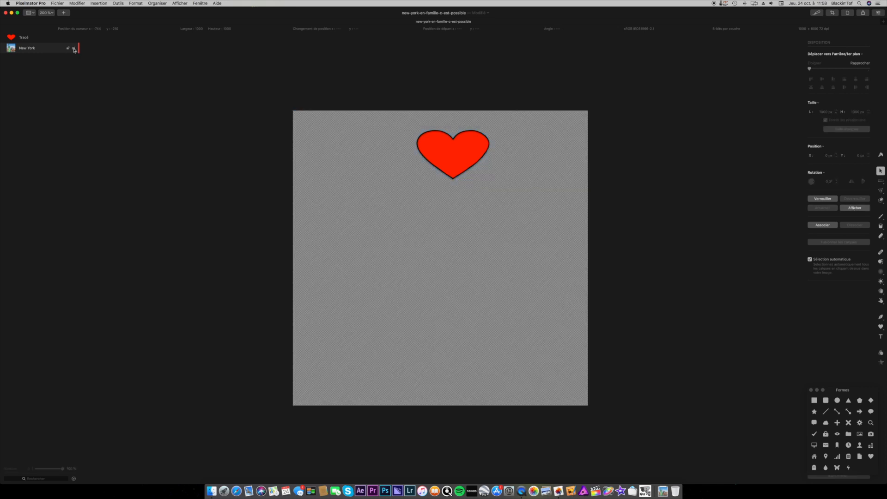
pyautogui.click(74, 49)
pyautogui.click(74, 49)
pyautogui.click(74, 49)
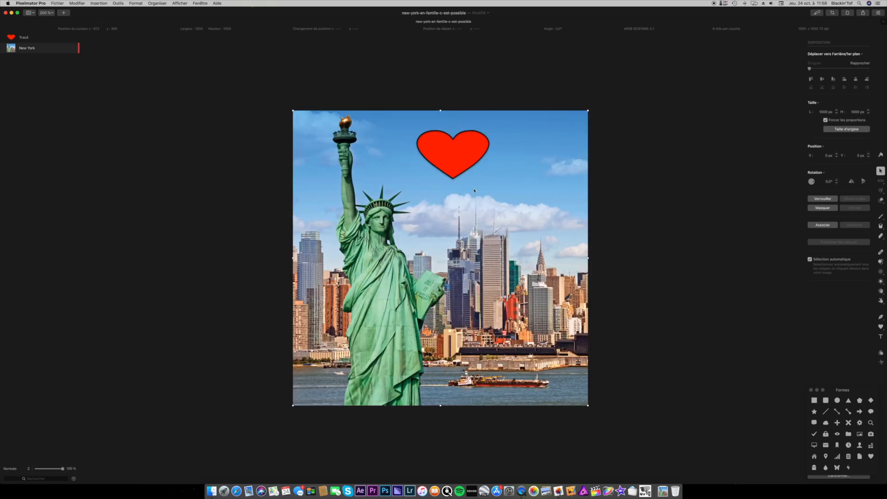
# Move the heart to about X 623, Y 74 px, and briefly hide and reshow the New York layer
pyautogui.moveTo(461, 170); pyautogui.dragTo(521, 173)
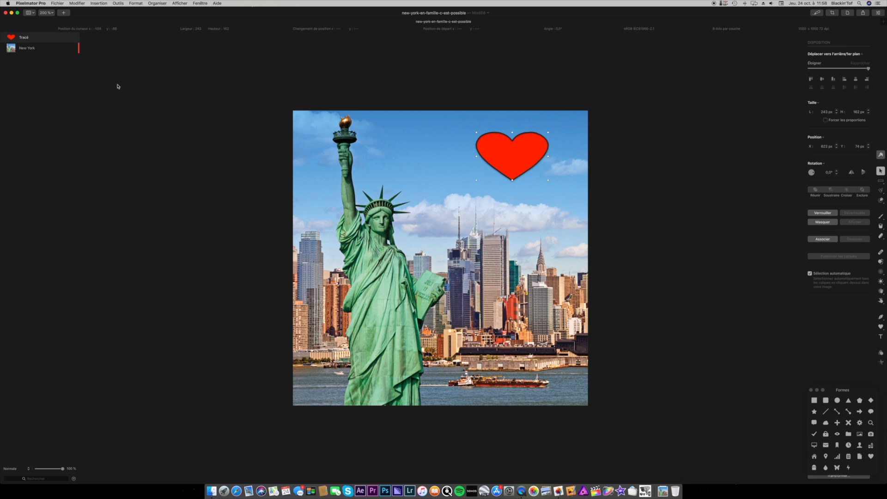
pyautogui.click(74, 49)
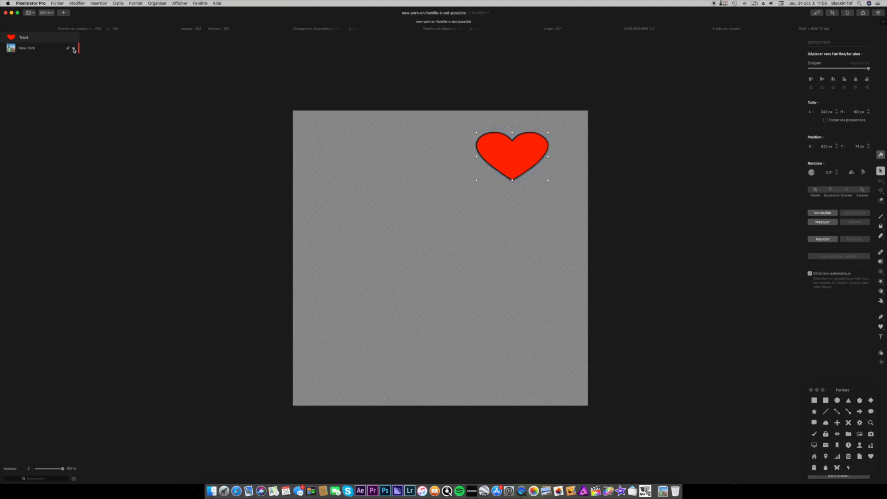
pyautogui.click(74, 49)
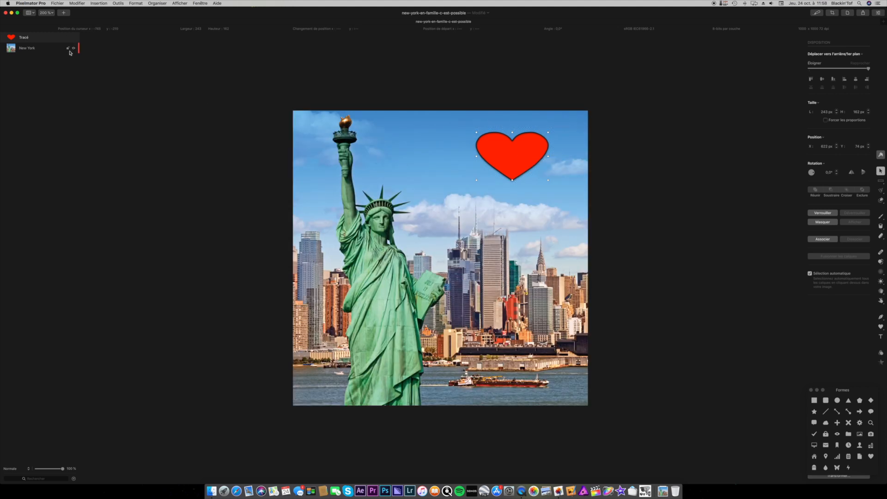
# Draw a rounded rectangle about 226 × 106 px in the sky between the statue's torch and the heart
pyautogui.rightClick(37, 39)
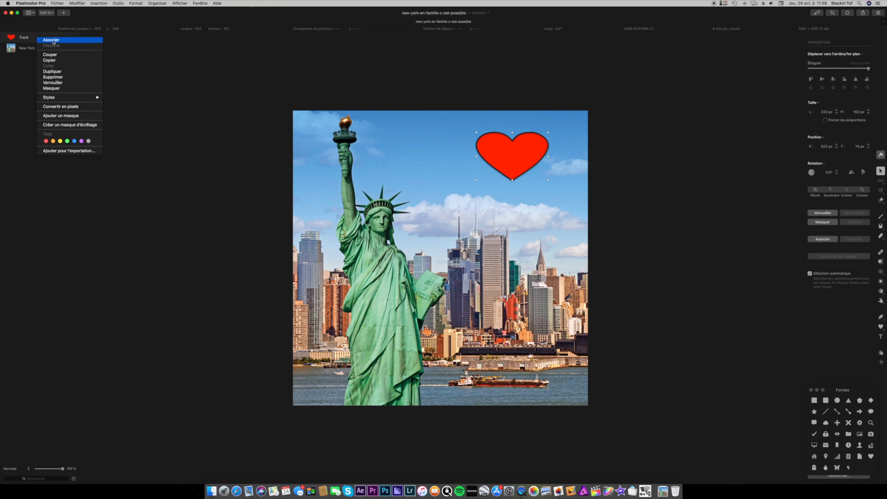
pyautogui.click(383, 159)
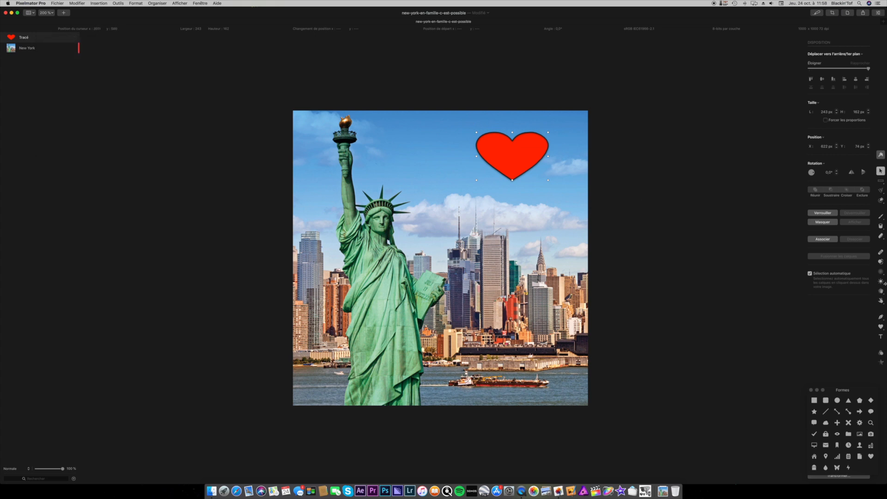
pyautogui.click(882, 327)
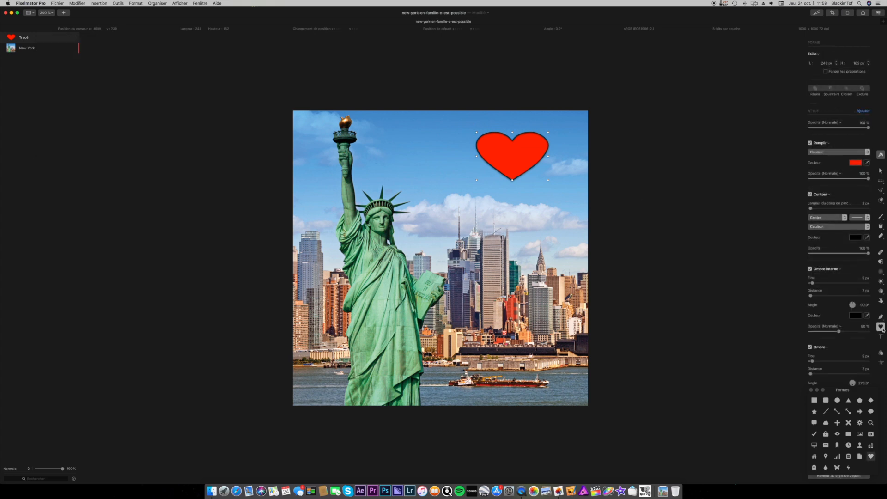
pyautogui.click(826, 400)
pyautogui.moveTo(384, 164); pyautogui.dragTo(451, 195)
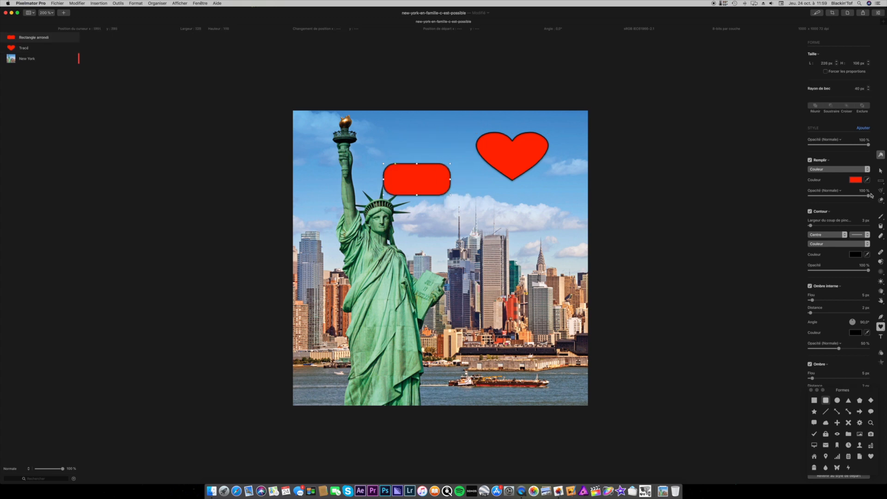
# Fill the rounded rectangle with green (Vert) and move it directly beside the heart
pyautogui.click(860, 181)
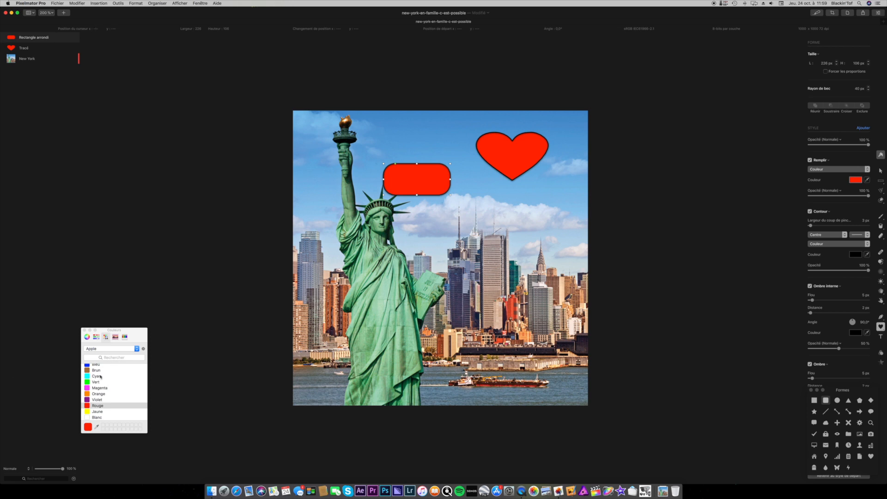
pyautogui.click(101, 382)
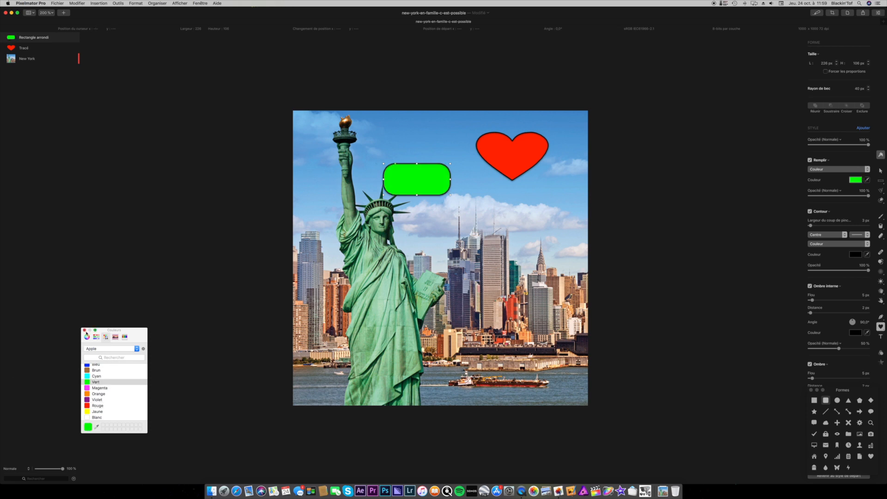
pyautogui.click(84, 330)
pyautogui.moveTo(411, 179); pyautogui.dragTo(440, 154)
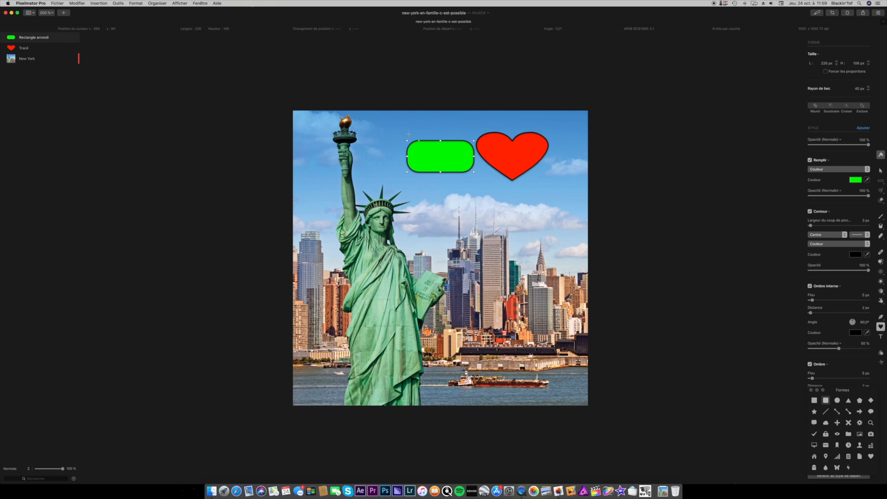
# Group the rounded rectangle and heart layers together
pyautogui.keyDown('shift'); pyautogui.click(525, 154); pyautogui.keyUp('shift')
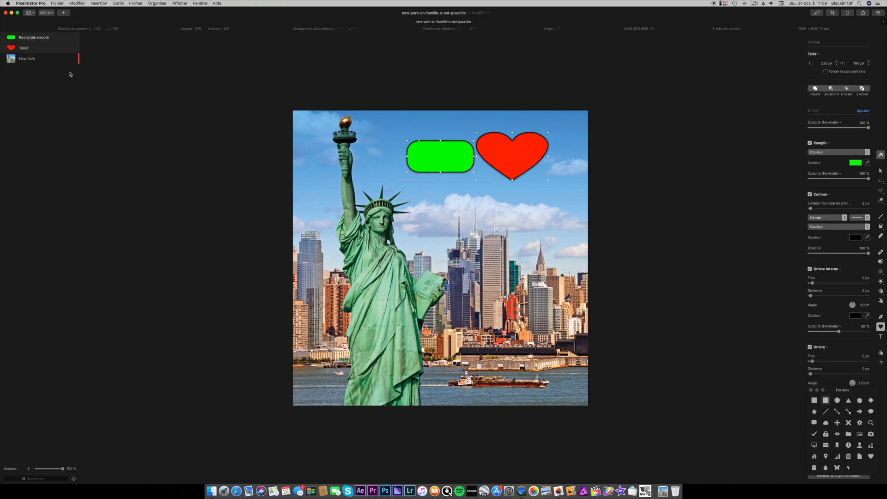
pyautogui.rightClick(48, 39)
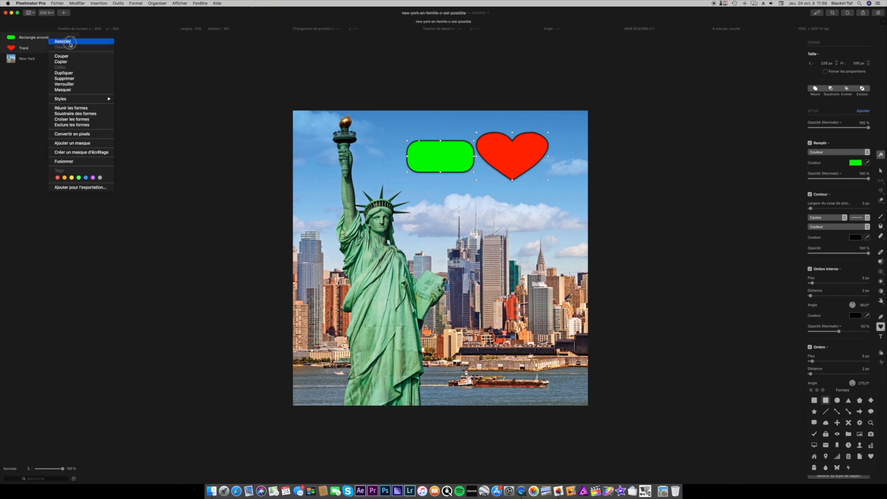
pyautogui.click(68, 41)
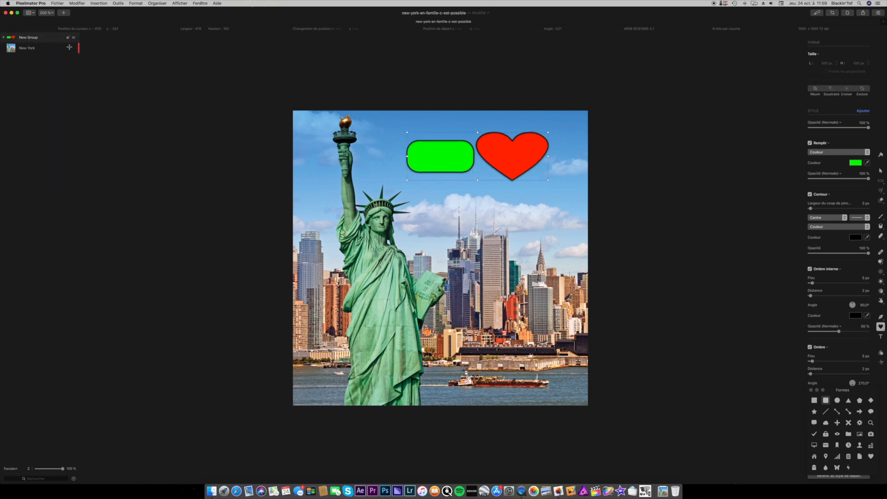
# Move the grouped shapes around the sky and enlarge the group slightly
pyautogui.moveTo(444, 160); pyautogui.dragTo(454, 181)
pyautogui.moveTo(416, 152)
pyautogui.mouseDown()
pyautogui.moveTo(529, 187)
pyautogui.moveTo(411, 150)
pyautogui.mouseUp()
pyautogui.moveTo(441, 177); pyautogui.dragTo(439, 156)
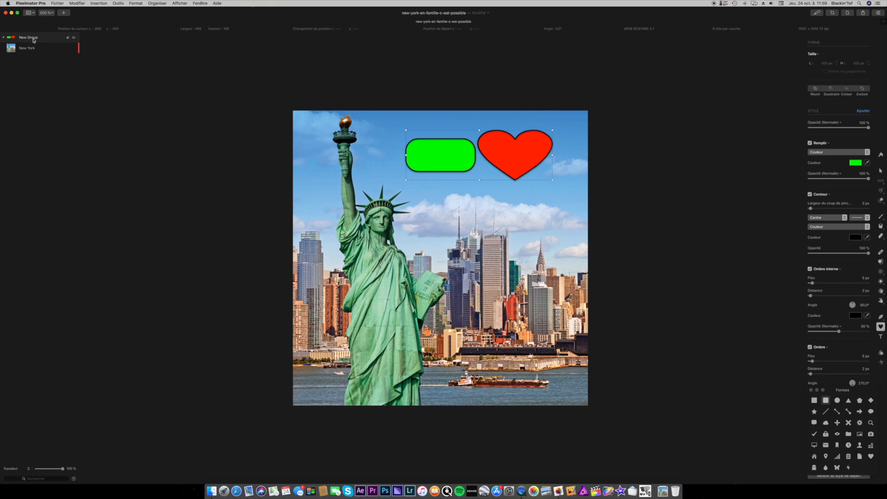
# Ungroup the rounded rectangle and heart, and delete the green rounded rectangle layer
pyautogui.rightClick(33, 41)
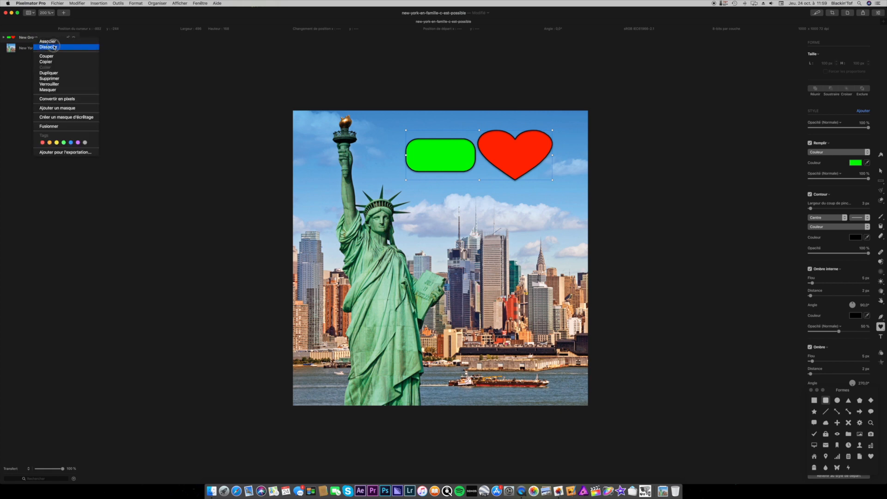
pyautogui.click(49, 47)
pyautogui.click(28, 38)
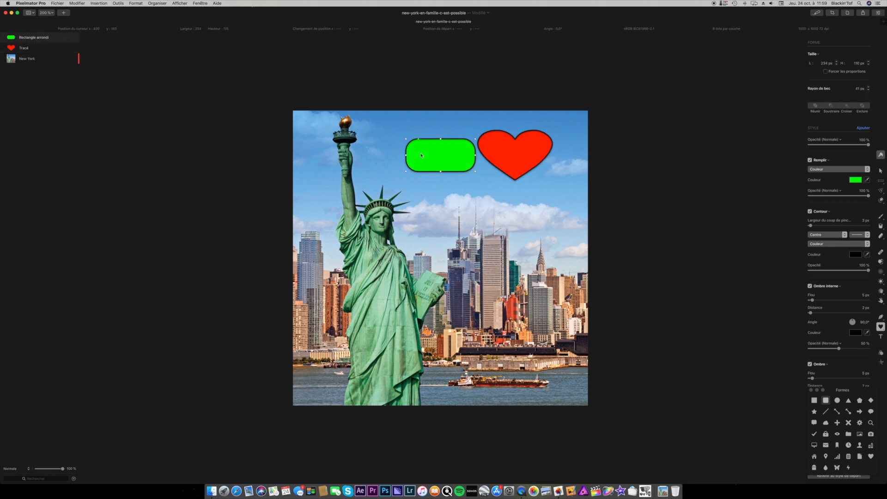
pyautogui.press('Delete')
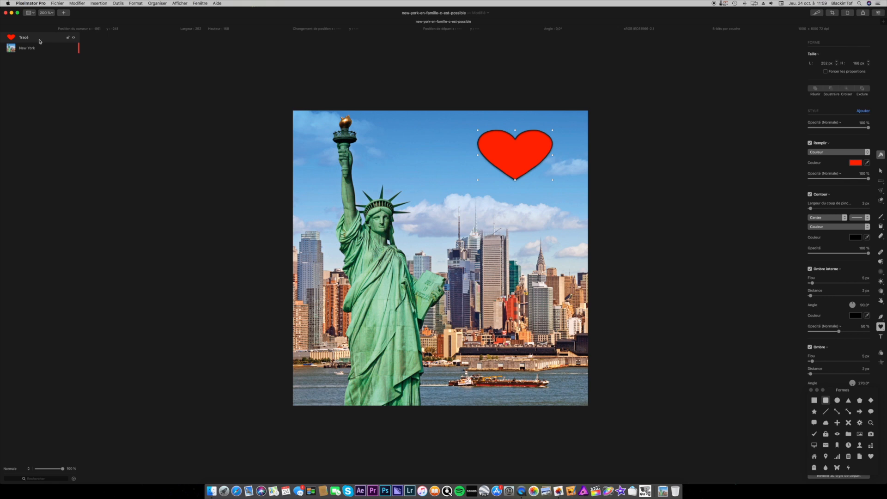
pyautogui.rightClick(39, 40)
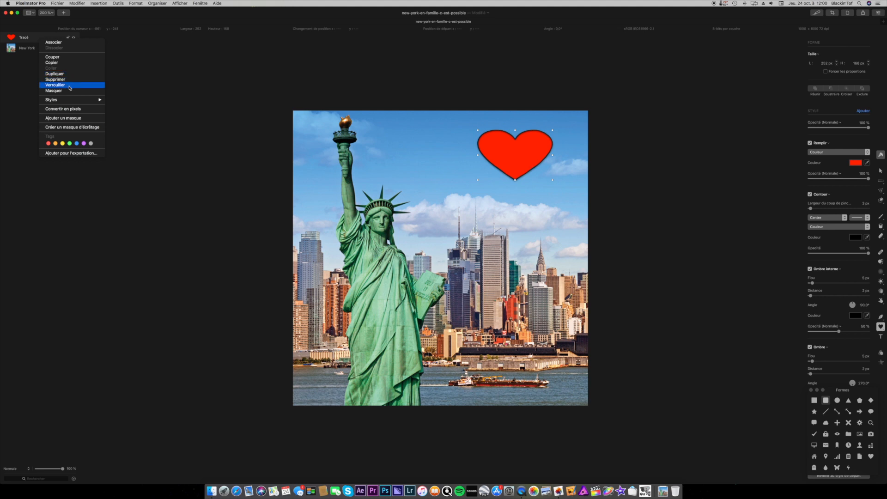
pyautogui.moveTo(59, 100)
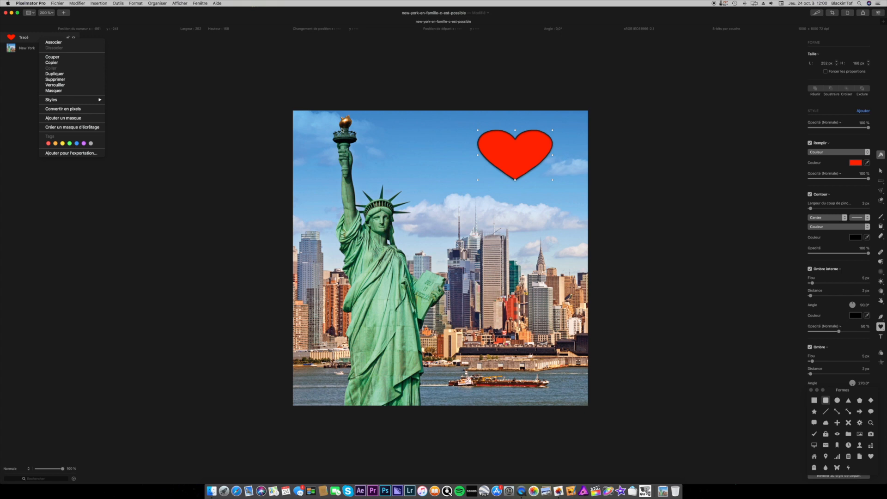
pyautogui.click(367, 140)
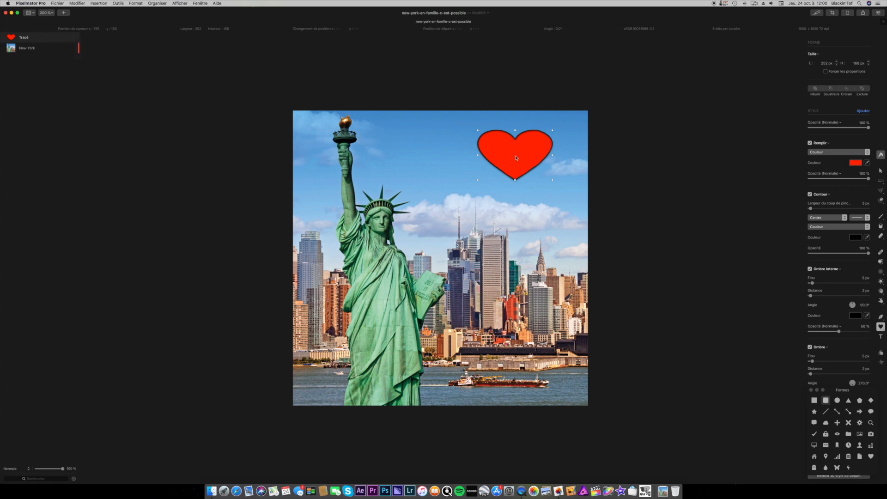
# Scale the vector heart up across the photo, then shrink it to about 288 × 247 px and place it in the sky
pyautogui.moveTo(533, 147); pyautogui.dragTo(454, 155)
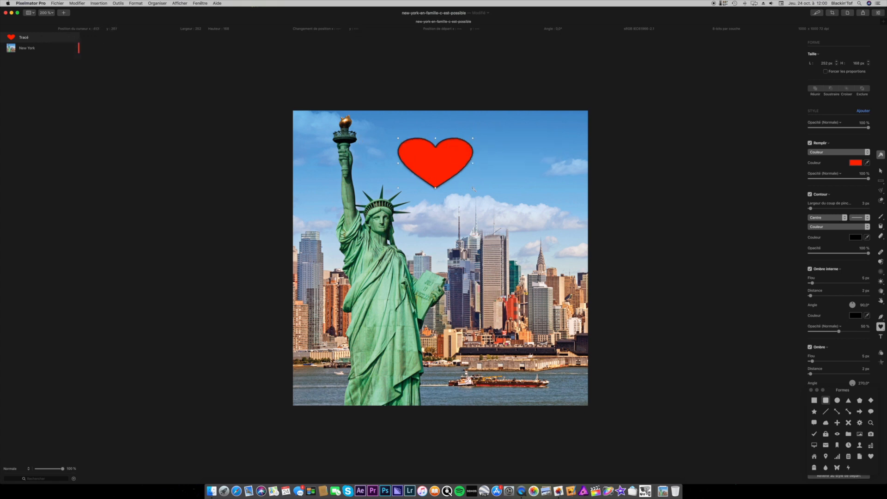
pyautogui.moveTo(473, 188); pyautogui.dragTo(568, 273)
pyautogui.moveTo(459, 224); pyautogui.dragTo(467, 211)
pyautogui.moveTo(406, 260); pyautogui.dragTo(324, 346)
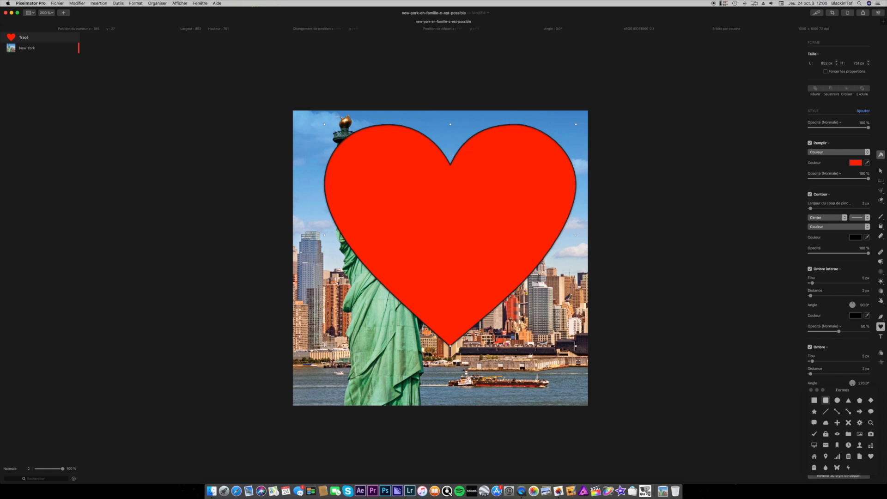
pyautogui.moveTo(324, 124); pyautogui.dragTo(483, 176)
pyautogui.moveTo(517, 197); pyautogui.dragTo(487, 136)
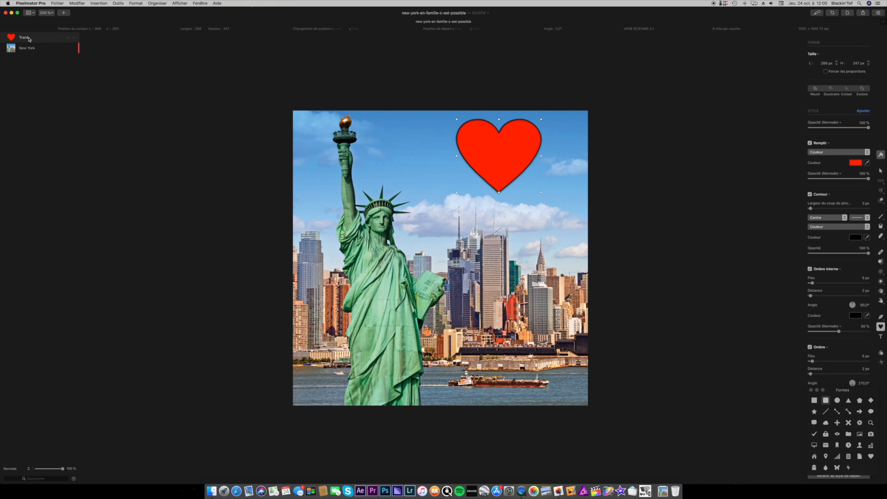
# Convert the heart layer to pixels, enlarge the heart over the photo and shrink it back to about 272 × 236 px
pyautogui.rightClick(33, 40)
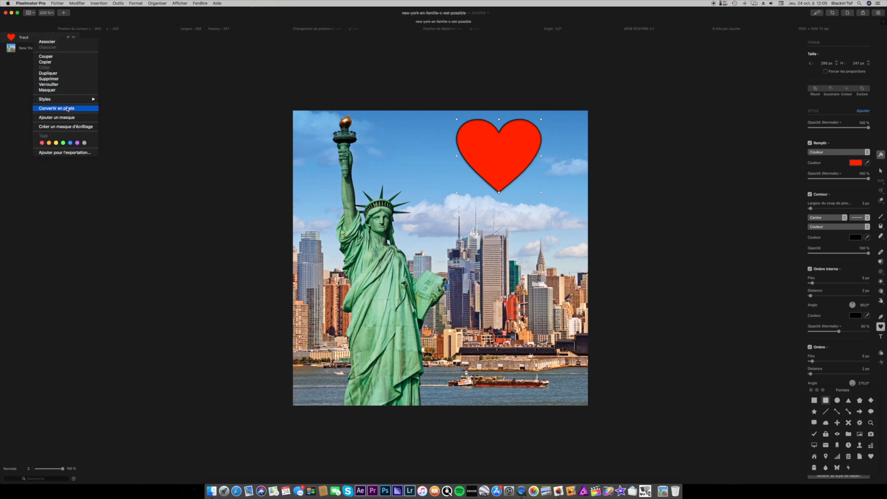
pyautogui.click(68, 109)
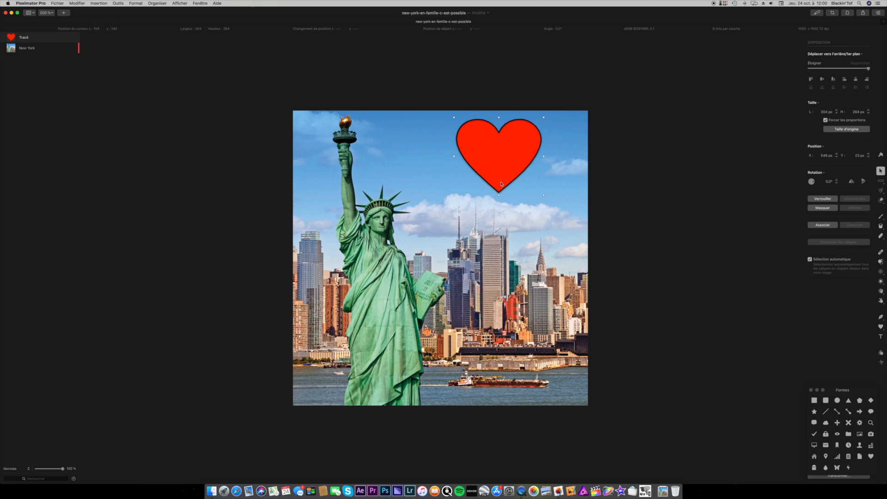
pyautogui.moveTo(453, 195); pyautogui.dragTo(313, 314)
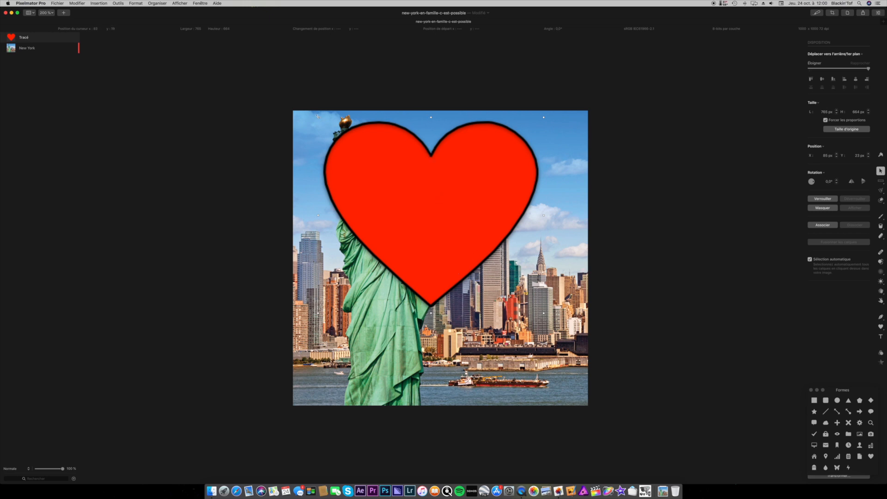
pyautogui.moveTo(317, 317); pyautogui.dragTo(465, 187)
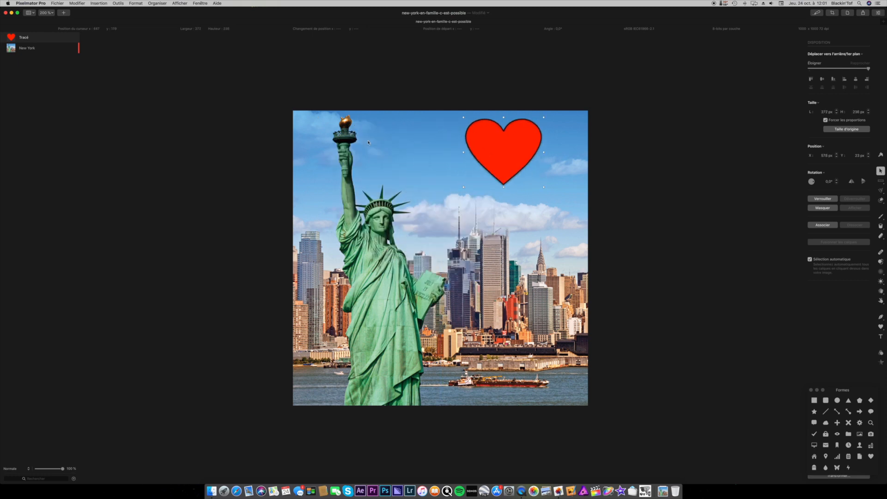
# Add a mask to the New York photo layer
pyautogui.press('b')
pyautogui.rightClick(27, 48)
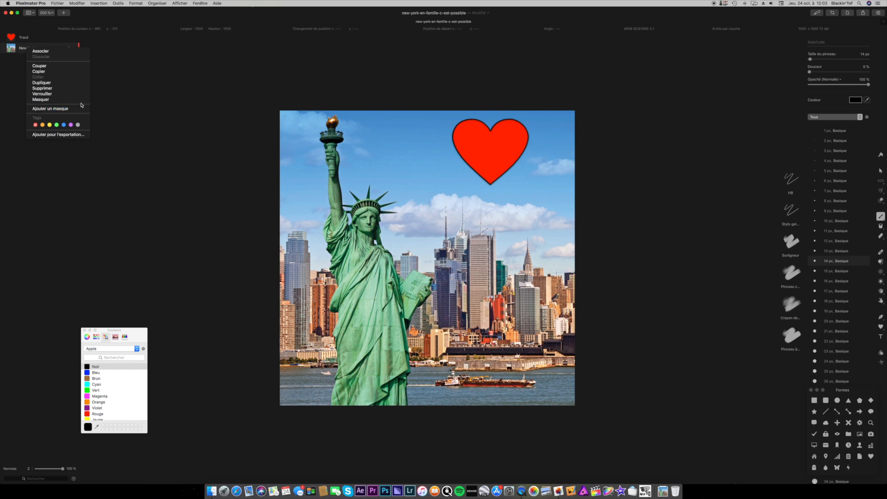
pyautogui.click(17, 73)
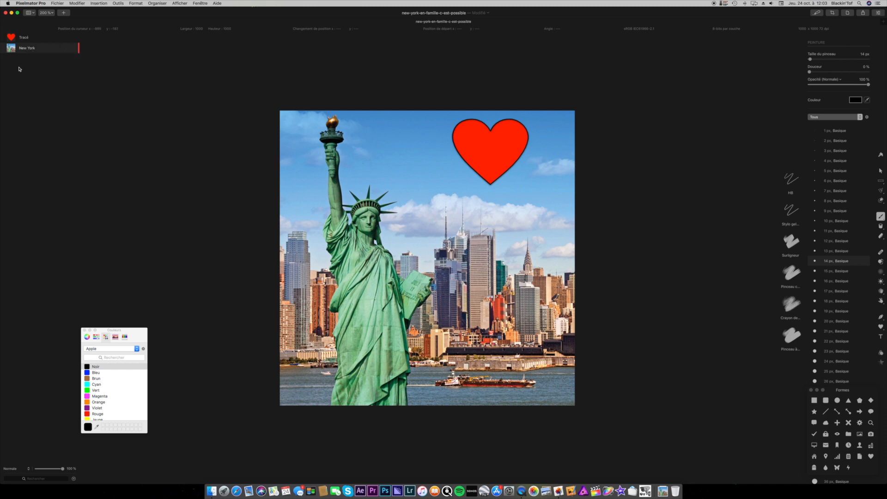
pyautogui.rightClick(37, 49)
pyautogui.click(74, 108)
# Add the white text "New York" and position it across the statue's raised arm
pyautogui.click(880, 337)
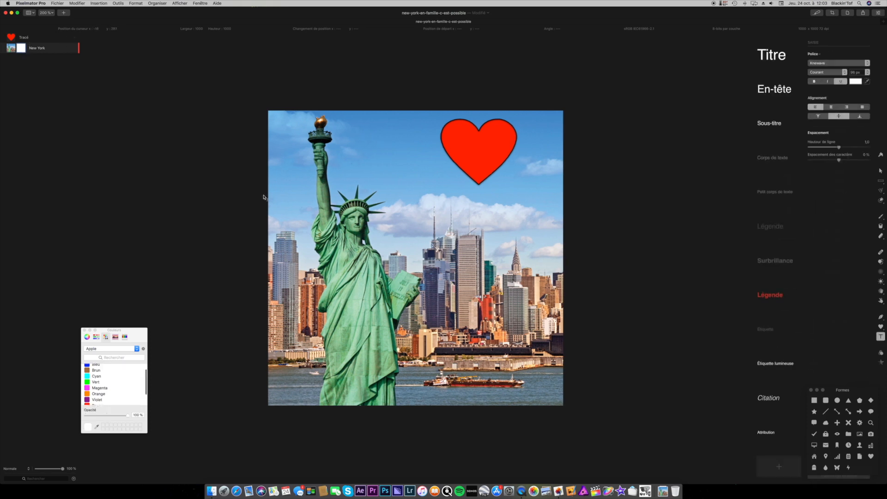
pyautogui.click(339, 169)
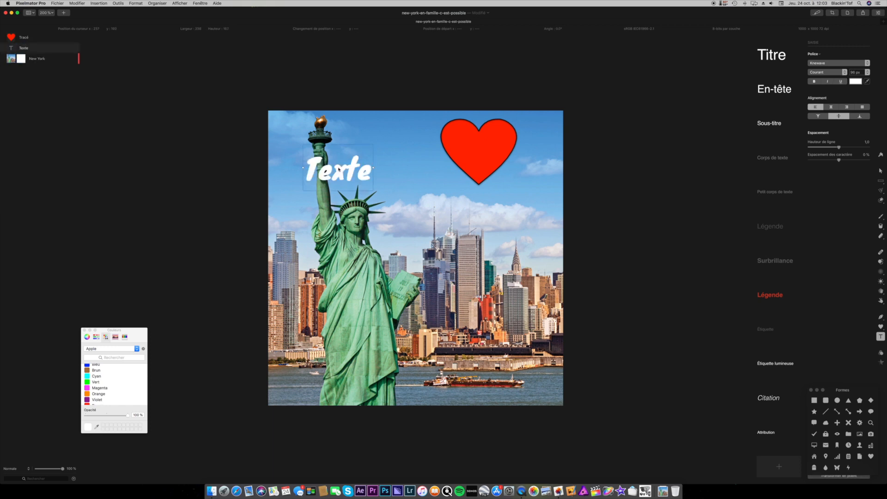
pyautogui.doubleClick(342, 168)
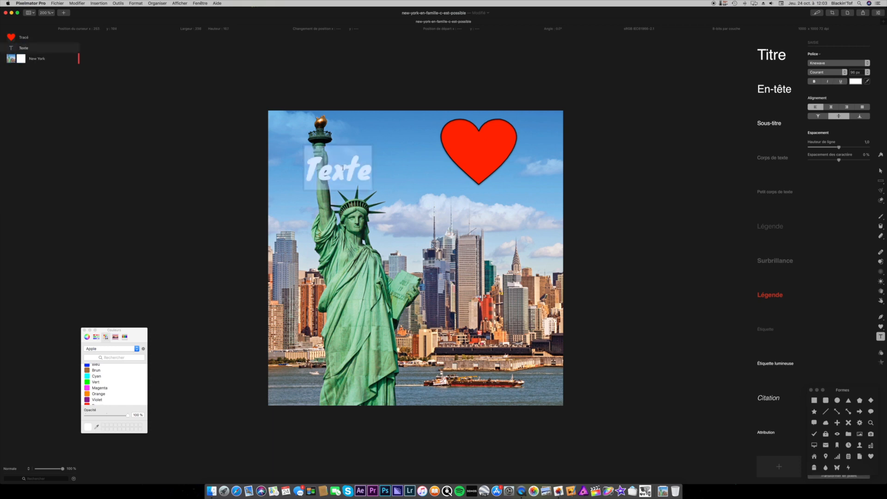
pyautogui.write('New Y')
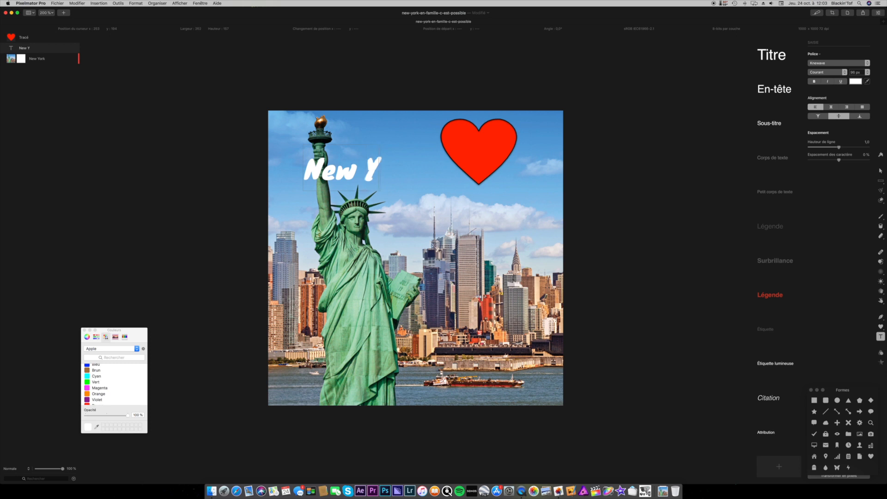
pyautogui.write('ork')
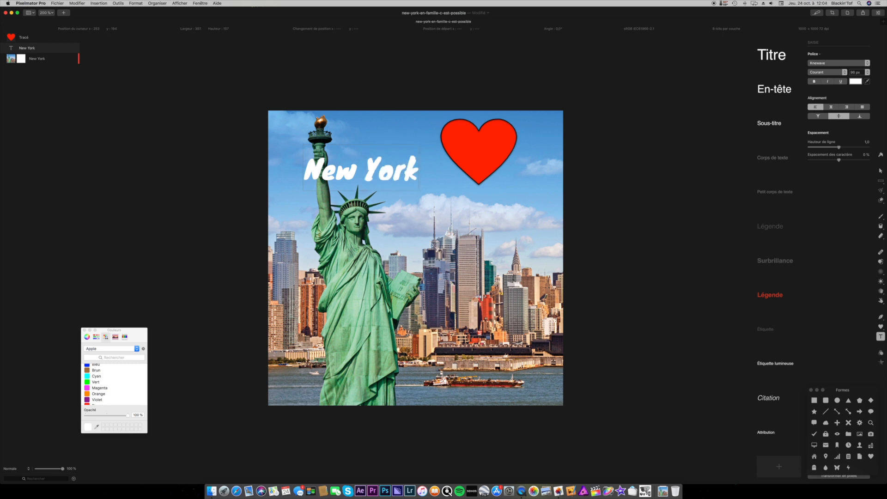
pyautogui.click(359, 137)
pyautogui.moveTo(351, 174); pyautogui.dragTo(325, 177)
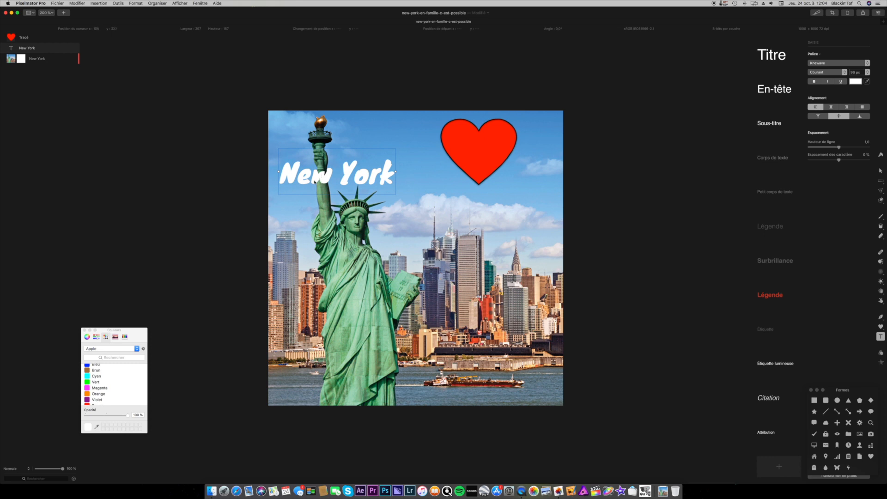
# Delete the mask from the New York photo layer and add a mask to the New York text layer
pyautogui.rightClick(22, 58)
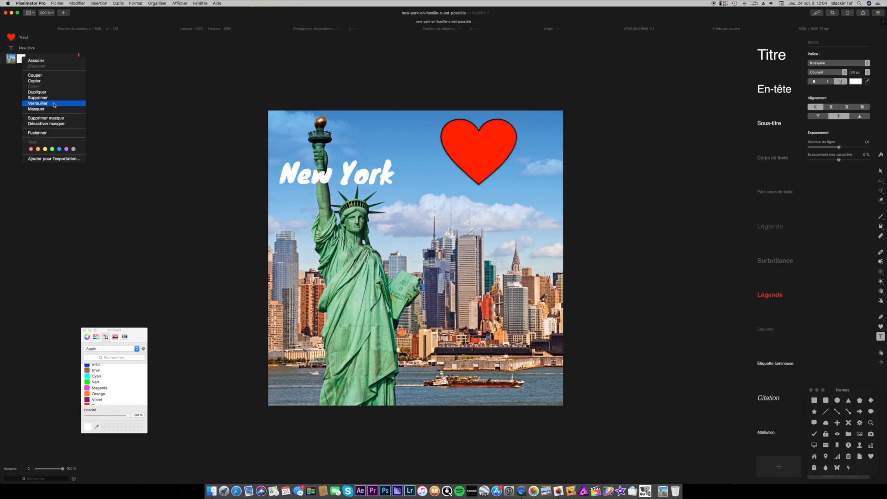
pyautogui.click(46, 118)
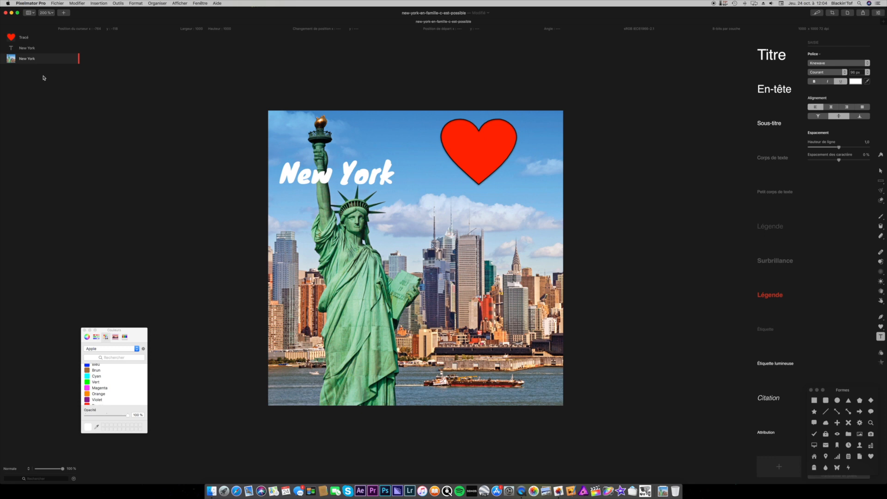
pyautogui.click(41, 47)
pyautogui.rightClick(41, 48)
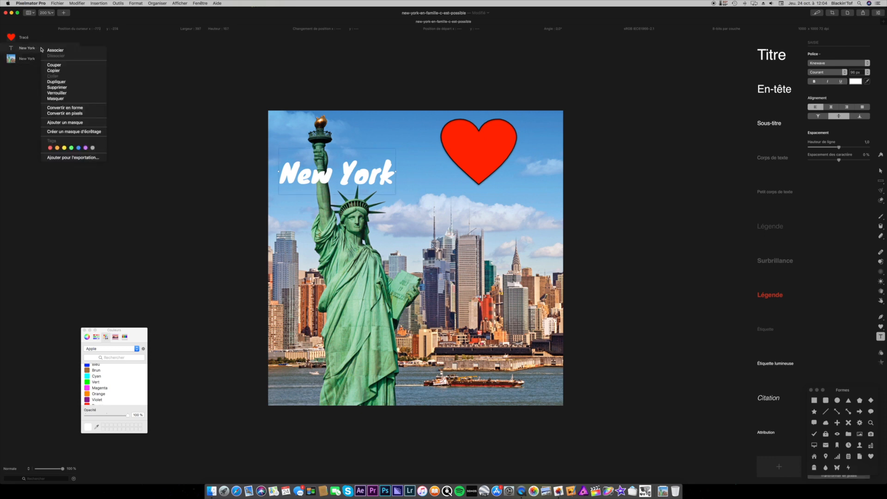
pyautogui.click(68, 123)
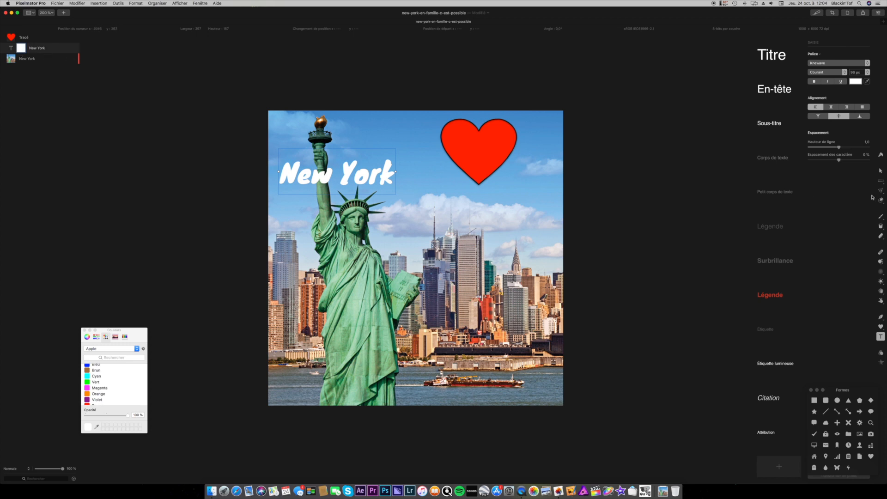
# Paint black on the text layer's mask to hide the lettering over the statue's raised arm
pyautogui.click(882, 217)
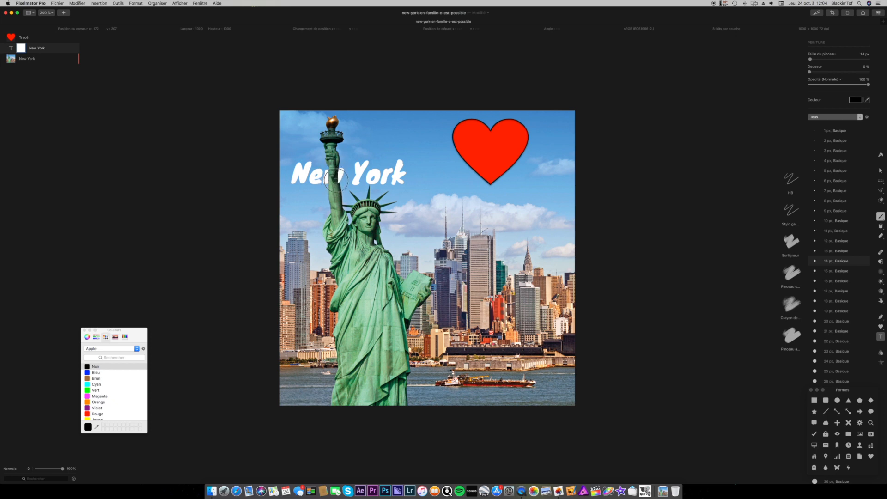
pyautogui.moveTo(337, 185)
pyautogui.mouseDown()
pyautogui.moveTo(340, 171)
pyautogui.moveTo(338, 192)
pyautogui.moveTo(340, 183)
pyautogui.mouseUp()
# Try moving the text independently of its mask, and undo both moves
pyautogui.click(881, 171)
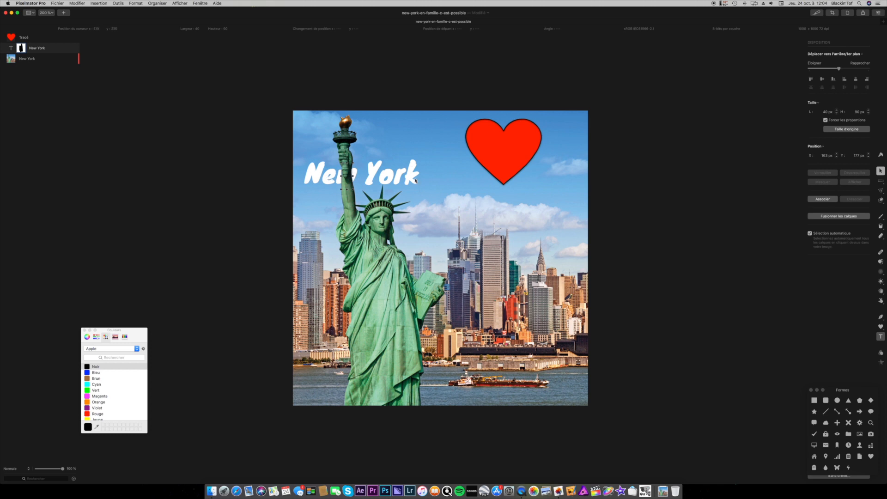
pyautogui.click(401, 180)
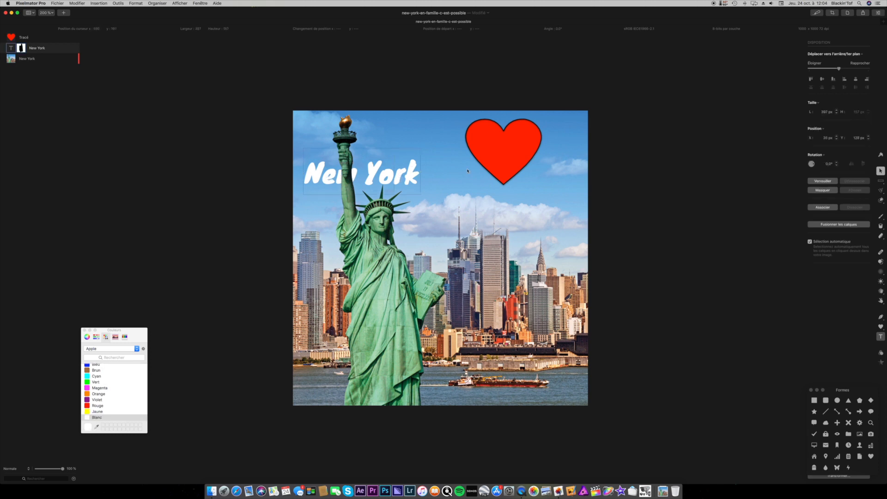
pyautogui.moveTo(421, 167); pyautogui.dragTo(390, 173)
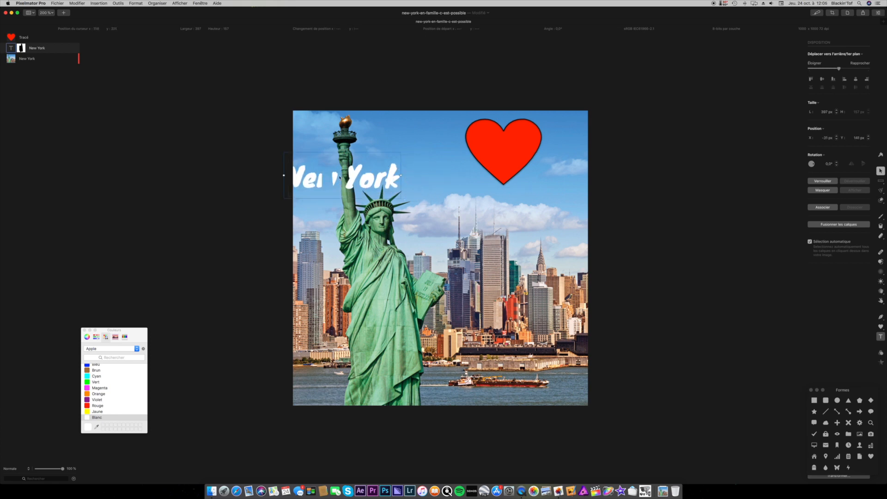
pyautogui.moveTo(385, 181); pyautogui.dragTo(412, 177)
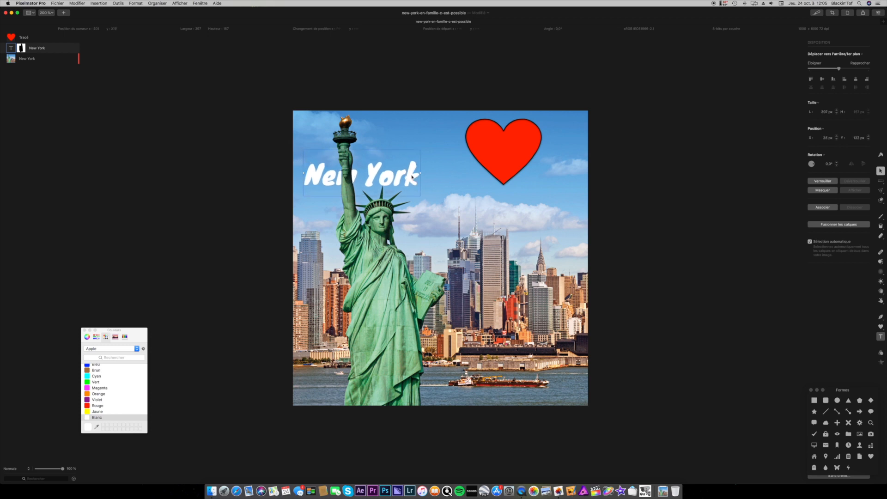
pyautogui.press('super+z')
pyautogui.press('super+z')
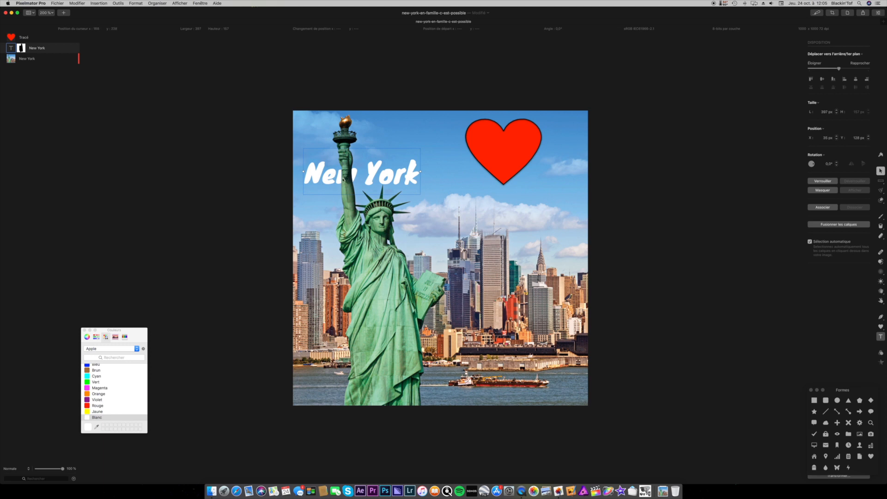
# Delete the mask from the New York text layer
pyautogui.rightClick(46, 51)
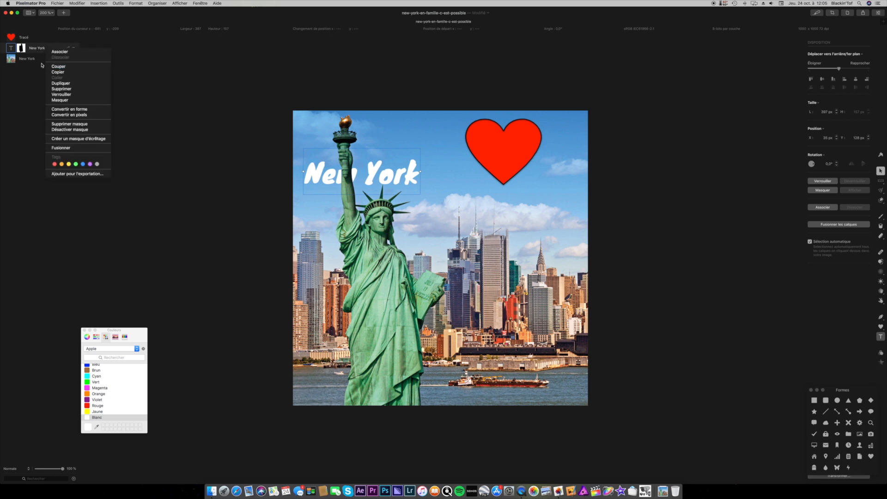
pyautogui.click(70, 125)
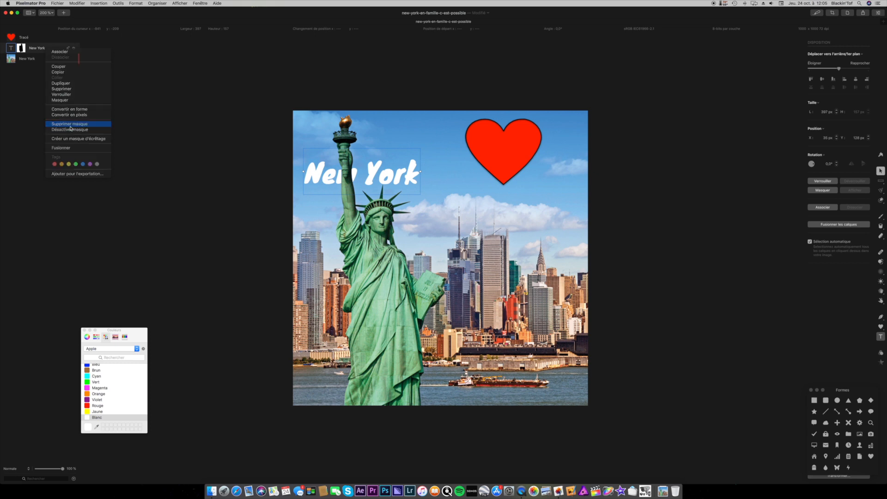
pyautogui.rightClick(44, 50)
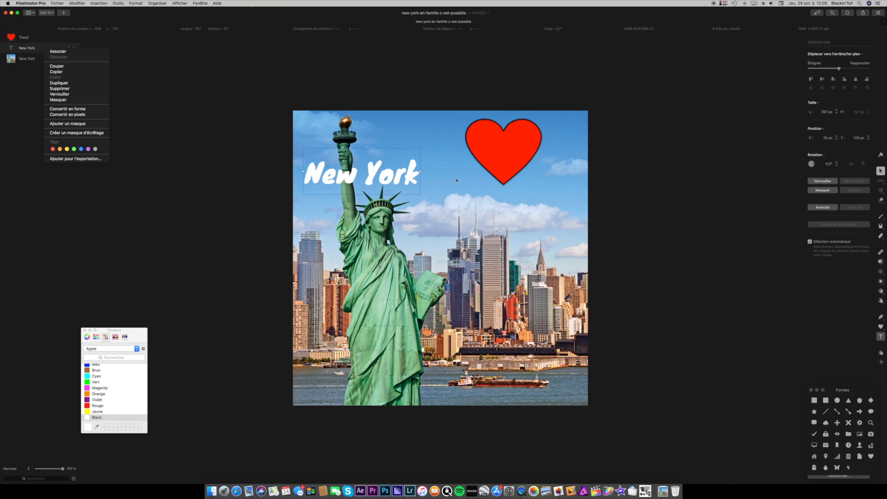
pyautogui.click(379, 176)
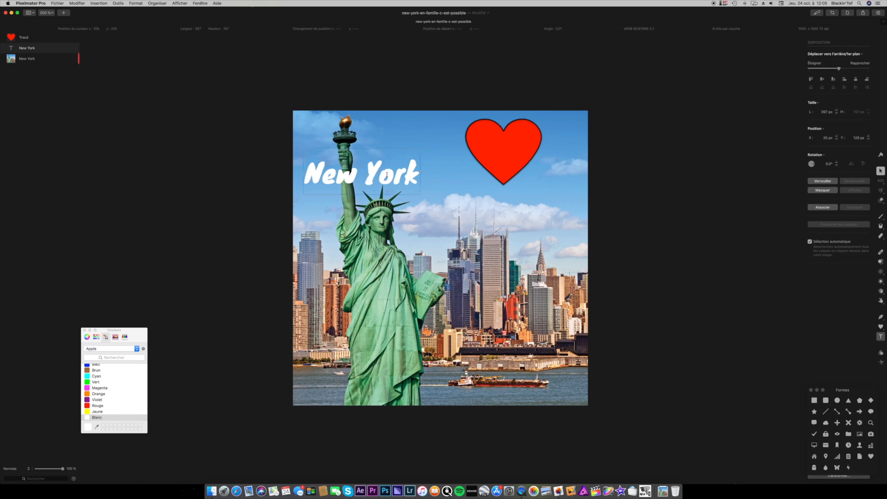
# Nudge the New York text to about X 40 px, Y 118 px and convert its layer to a shape, expanding the letter components
pyautogui.click(420, 199)
pyautogui.moveTo(411, 182)
pyautogui.mouseDown()
pyautogui.moveTo(413, 167)
pyautogui.moveTo(413, 178)
pyautogui.mouseUp()
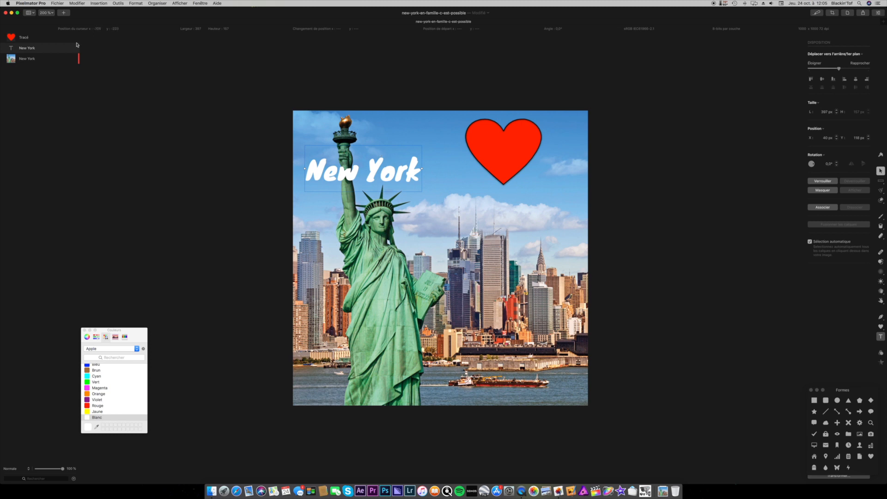
pyautogui.rightClick(31, 47)
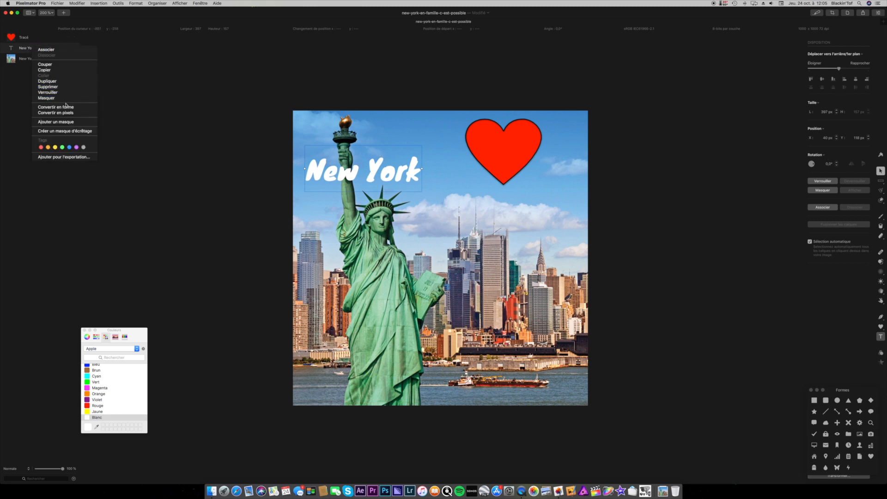
pyautogui.click(66, 107)
pyautogui.click(4, 48)
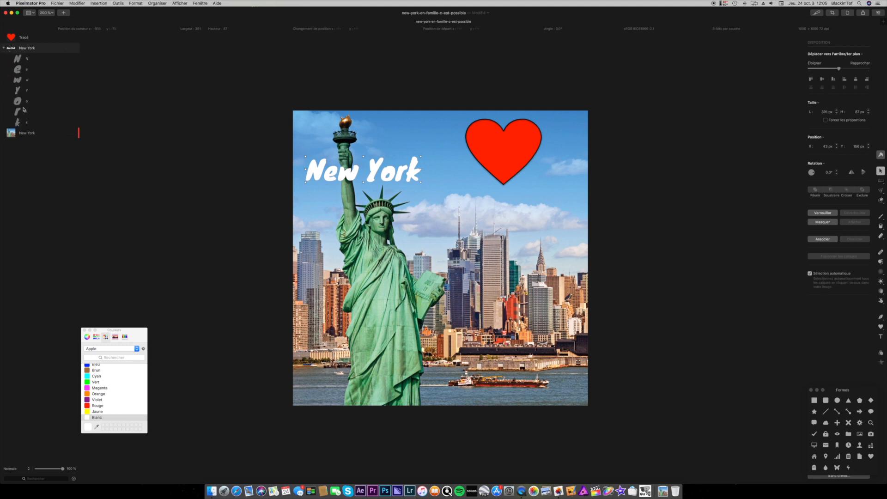
# Enlarge the letter Y of the New York shape to about 74 px wide and shift the e, r and k out of line
pyautogui.click(20, 102)
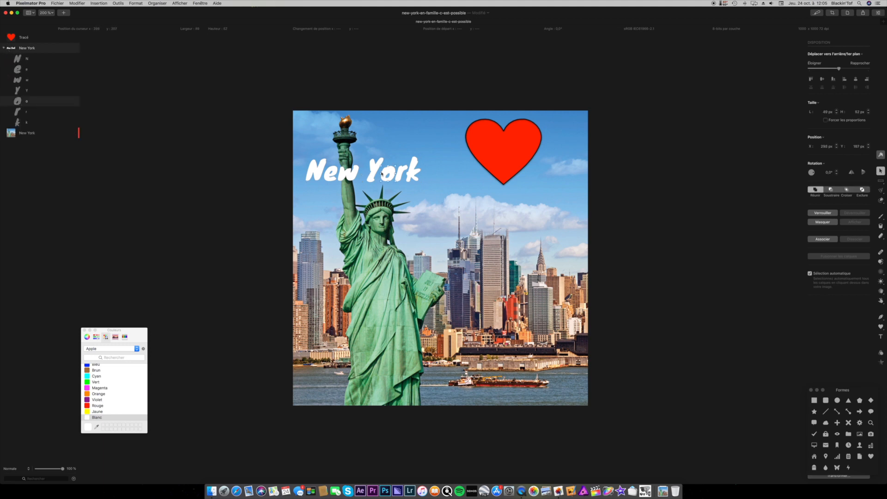
pyautogui.click(30, 93)
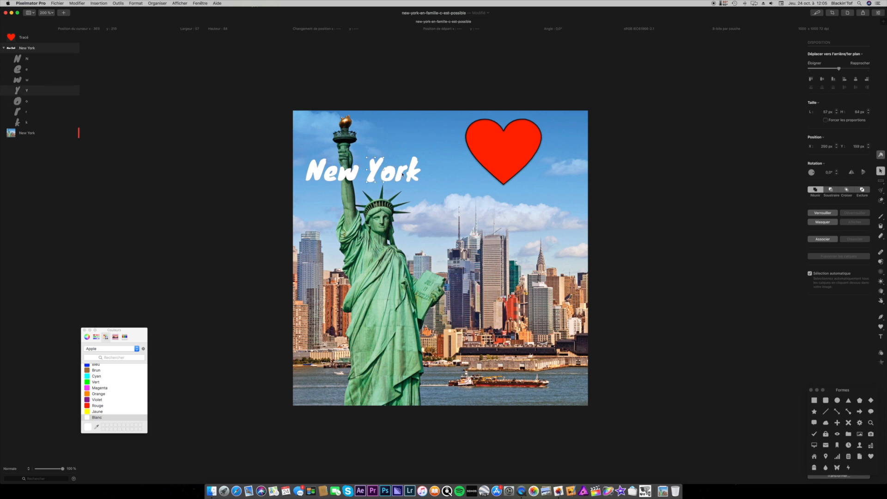
pyautogui.moveTo(374, 170); pyautogui.dragTo(388, 133)
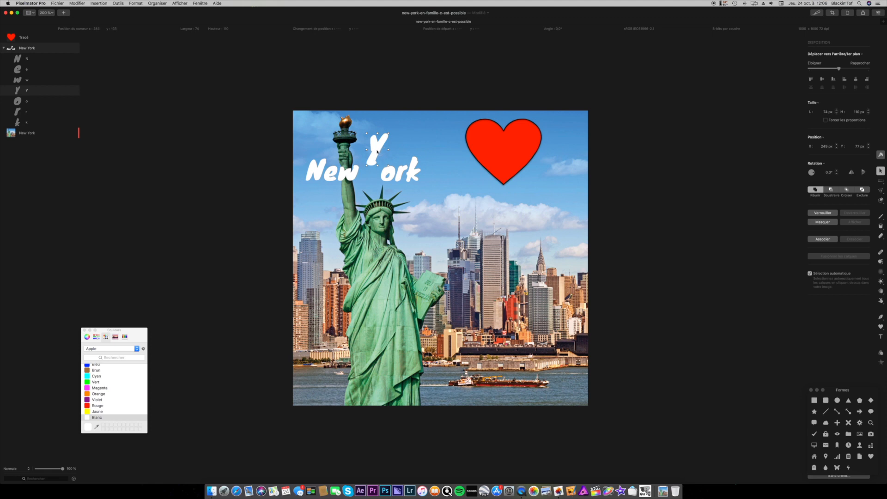
pyautogui.moveTo(379, 156)
pyautogui.mouseDown()
pyautogui.moveTo(375, 172)
pyautogui.moveTo(378, 160)
pyautogui.mouseUp()
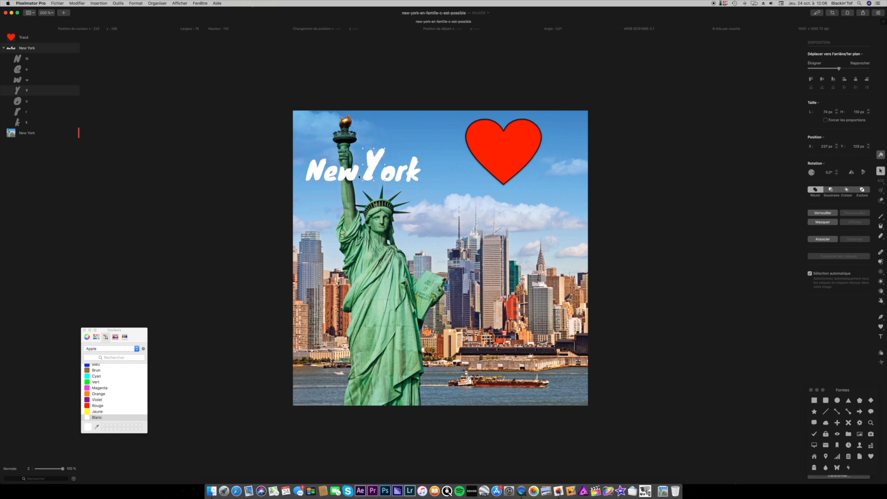
pyautogui.moveTo(329, 178); pyautogui.dragTo(326, 193)
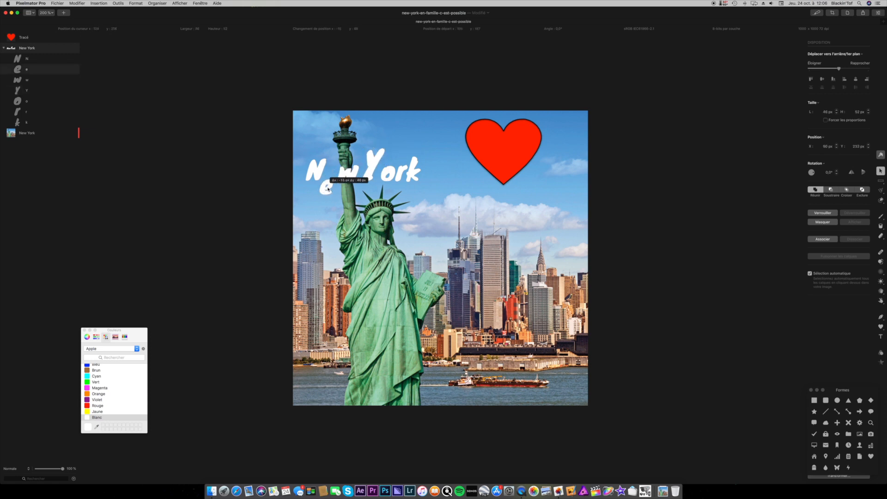
pyautogui.moveTo(411, 179)
pyautogui.mouseDown()
pyautogui.moveTo(410, 192)
pyautogui.moveTo(403, 167)
pyautogui.mouseUp()
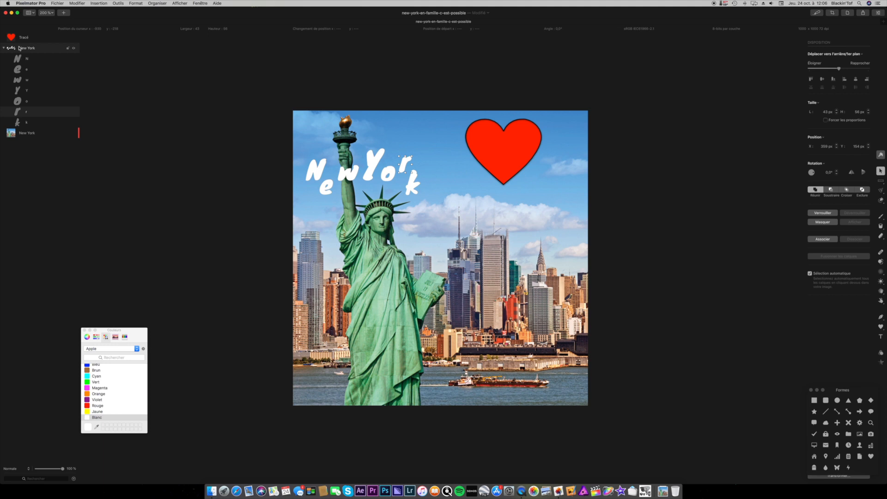
# Merge the letter components of the New York shape layer and move the merged lettering as one piece
pyautogui.rightClick(36, 50)
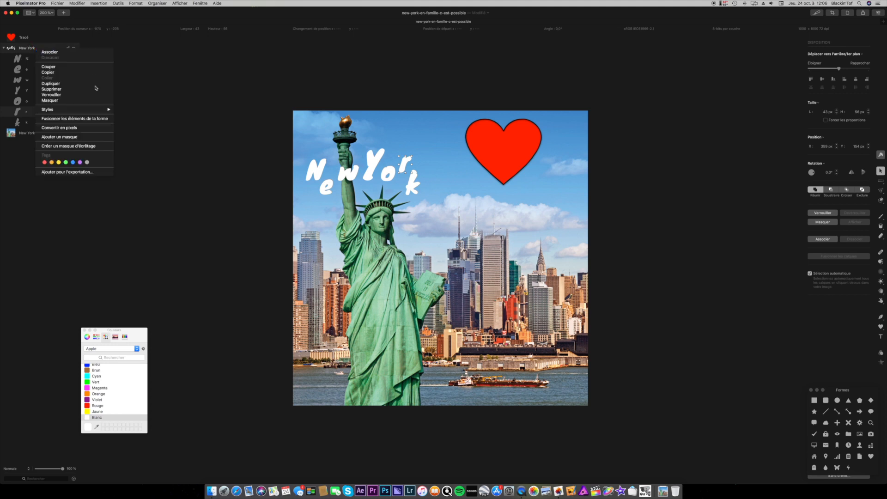
pyautogui.click(84, 119)
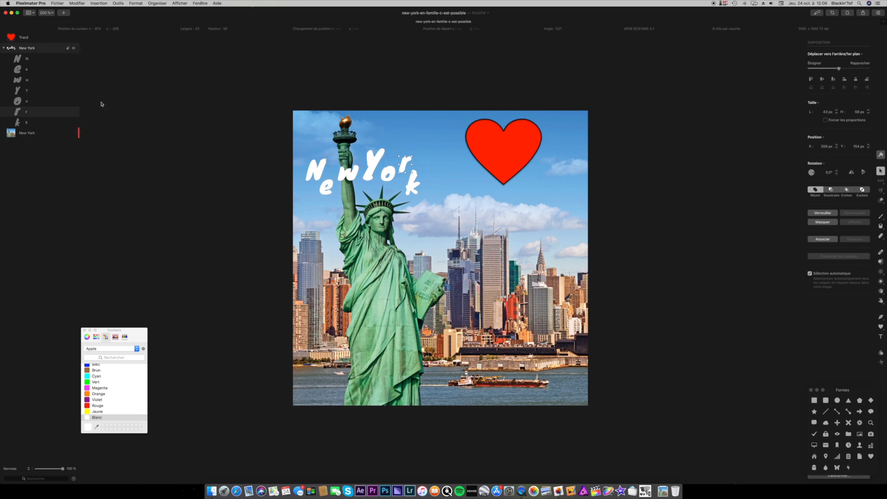
pyautogui.click(392, 170)
pyautogui.moveTo(374, 169); pyautogui.dragTo(386, 155)
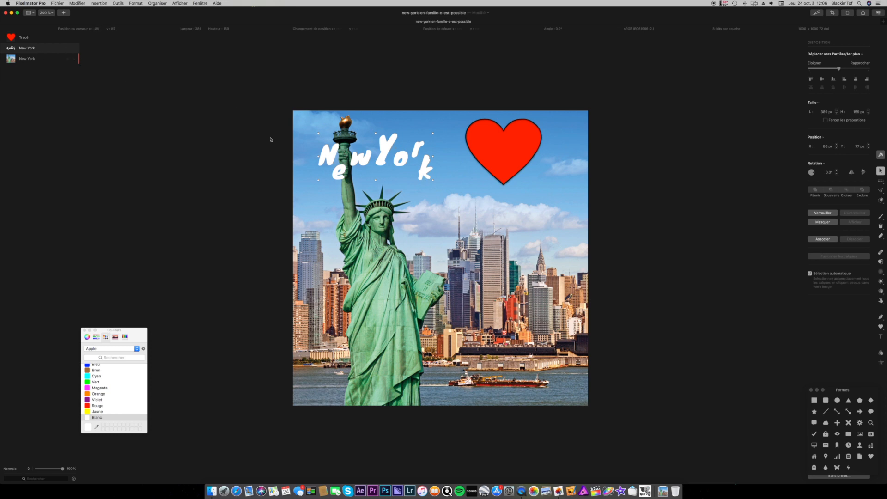
pyautogui.moveTo(325, 160); pyautogui.dragTo(309, 163)
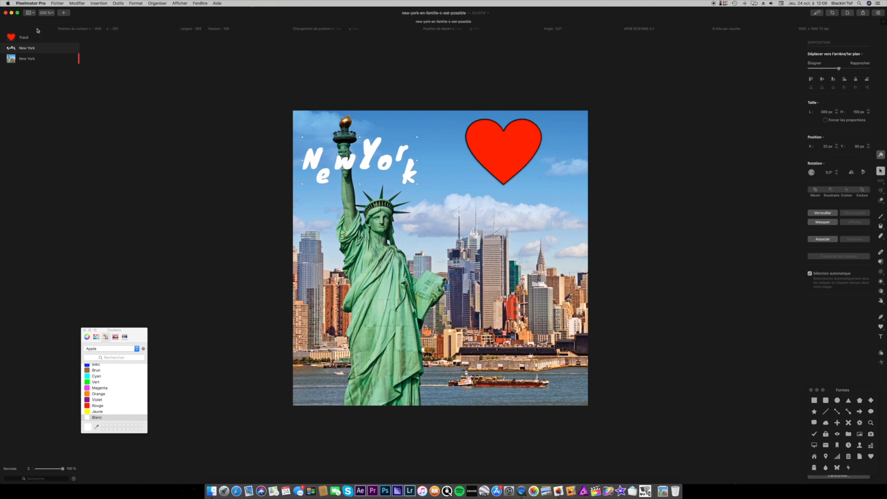
# Delete the New York shape layer
pyautogui.rightClick(43, 49)
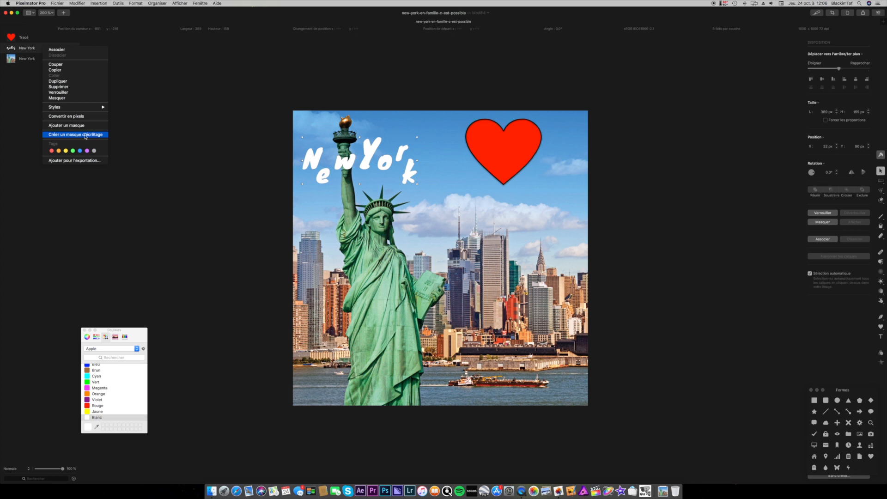
pyautogui.click(432, 144)
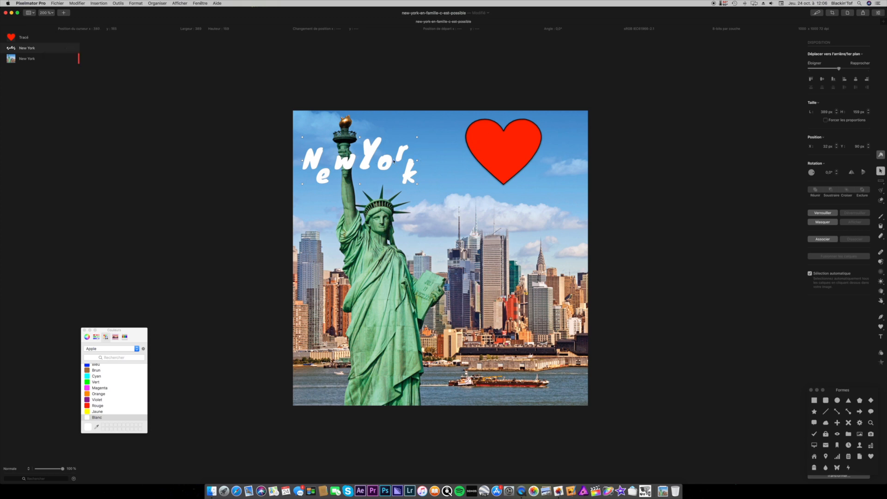
pyautogui.press('Delete')
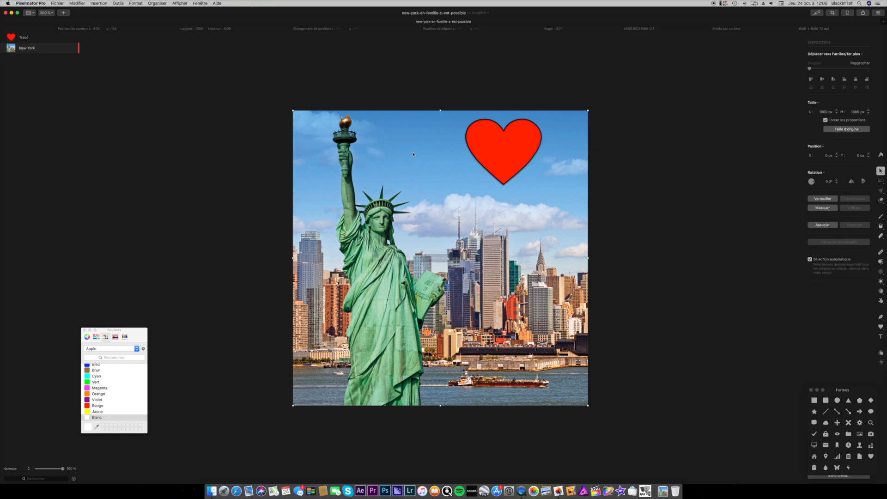
# Place the red heart over the statue's head and torso and enlarge it to about 519 × 451 px
pyautogui.click(28, 38)
pyautogui.click(30, 48)
pyautogui.click(30, 38)
pyautogui.click(30, 49)
pyautogui.click(491, 143)
pyautogui.moveTo(530, 149); pyautogui.dragTo(399, 207)
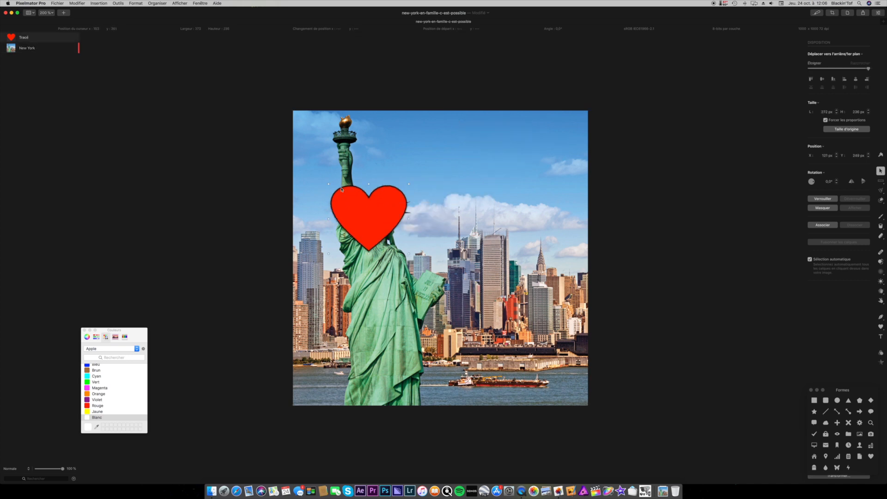
pyautogui.moveTo(329, 183); pyautogui.dragTo(301, 161)
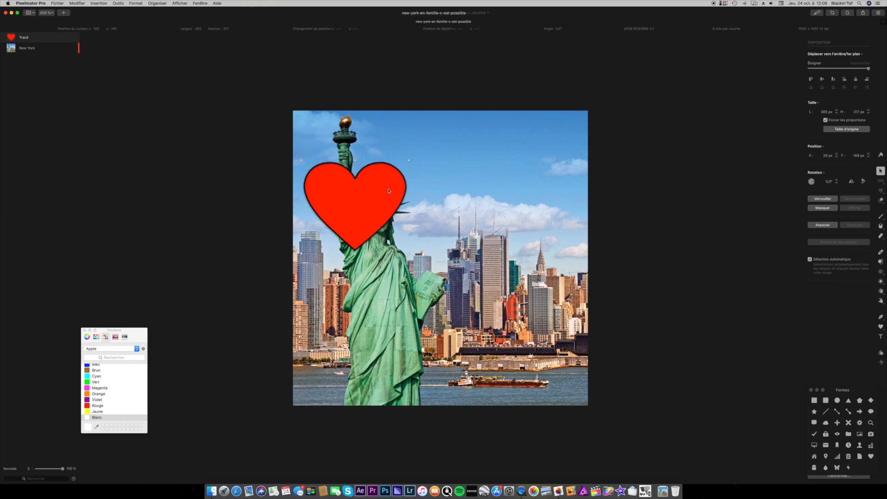
pyautogui.moveTo(409, 254); pyautogui.dragTo(455, 293)
pyautogui.moveTo(384, 220); pyautogui.dragTo(396, 228)
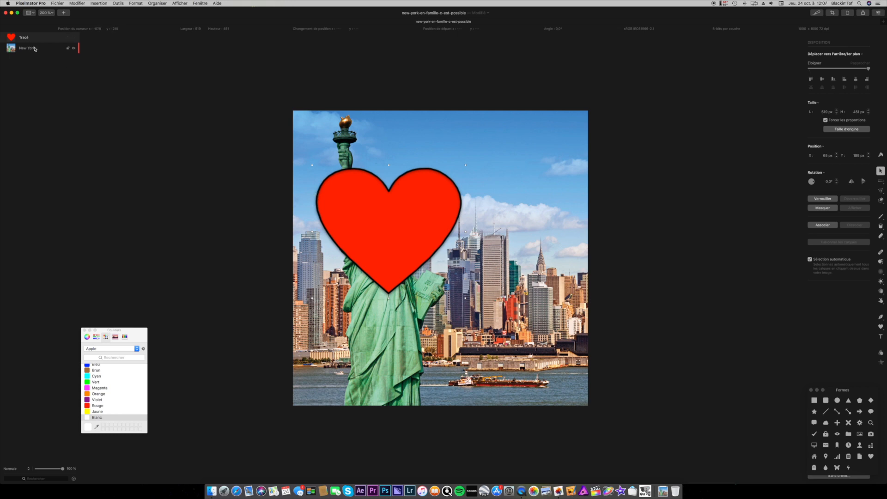
# Place the heart layer below the New York photo layer and create a clipping mask so the photo fills the heart
pyautogui.moveTo(30, 38); pyautogui.dragTo(28, 52)
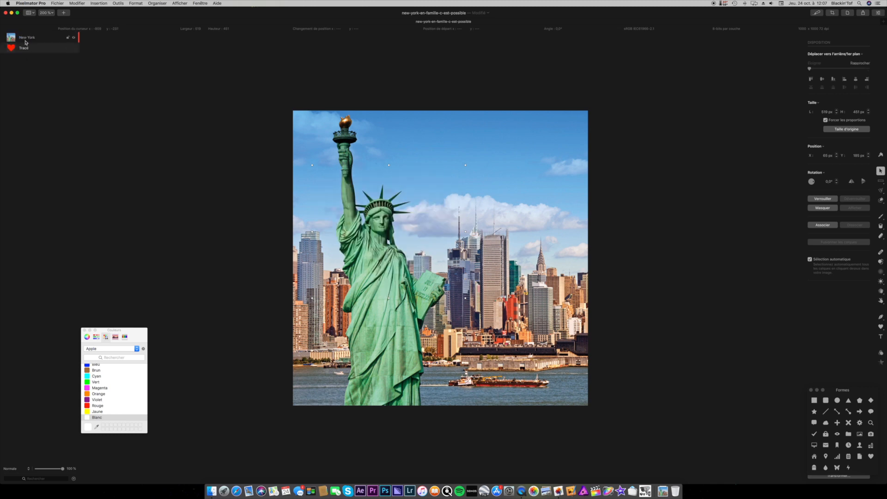
pyautogui.click(28, 40)
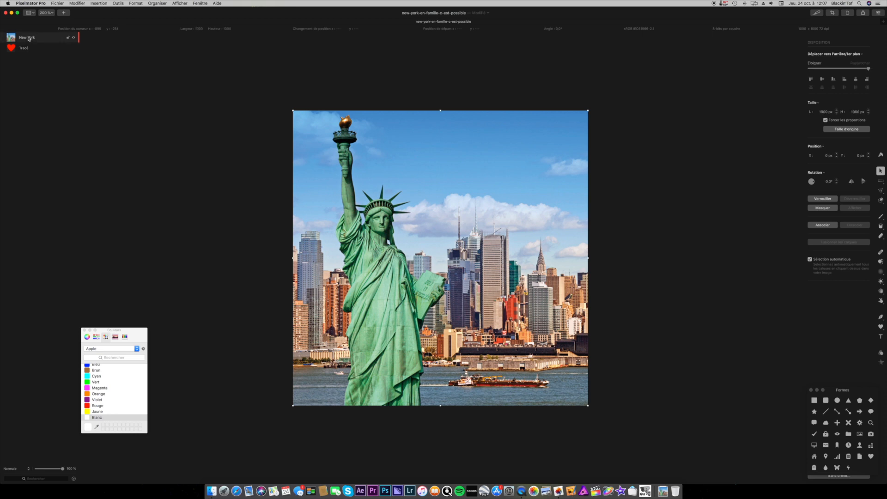
pyautogui.rightClick(28, 38)
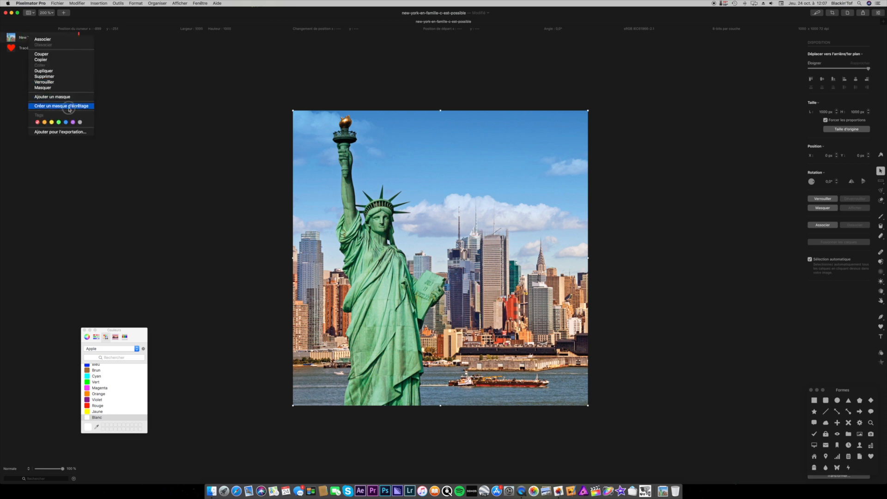
pyautogui.click(21, 51)
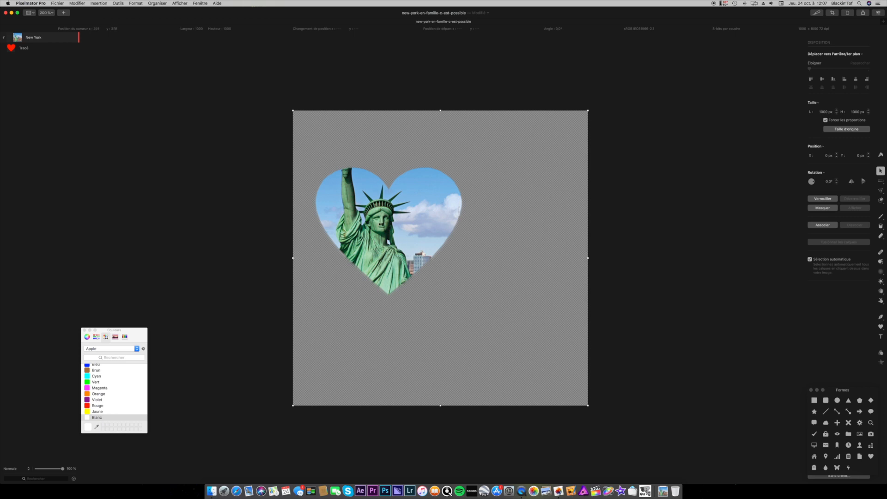
# Check the commands for the clipped photo layer and undo the clipping mask and the layer reordering
pyautogui.click(48, 41)
pyautogui.rightClick(48, 40)
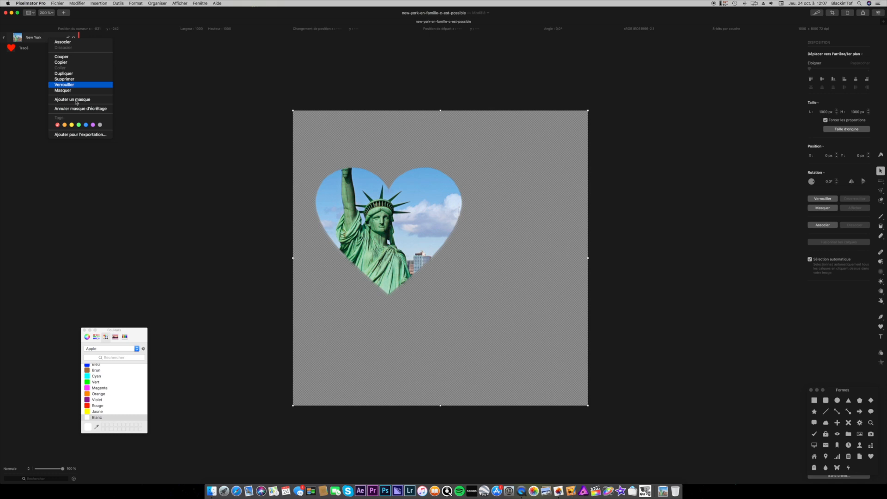
pyautogui.click(32, 70)
pyautogui.press('super+z')
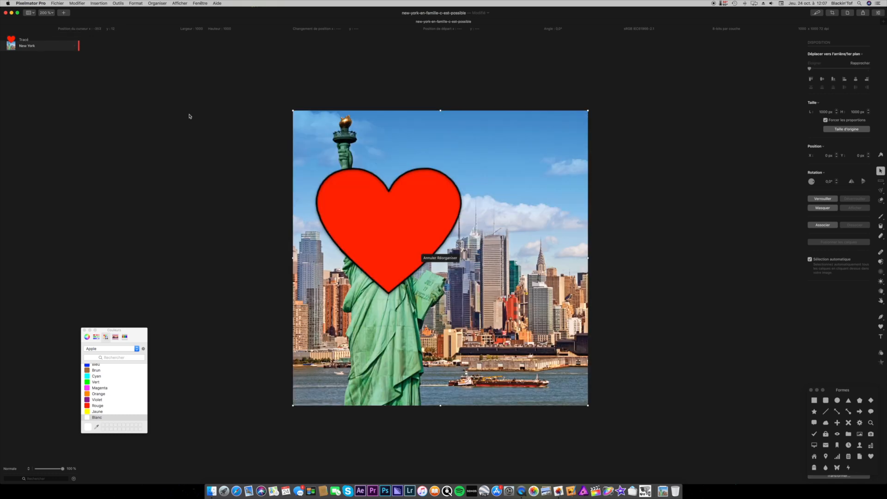
# Shrink the red heart to about 276 × 240 px and place it in the sky above the skyline
pyautogui.click(319, 180)
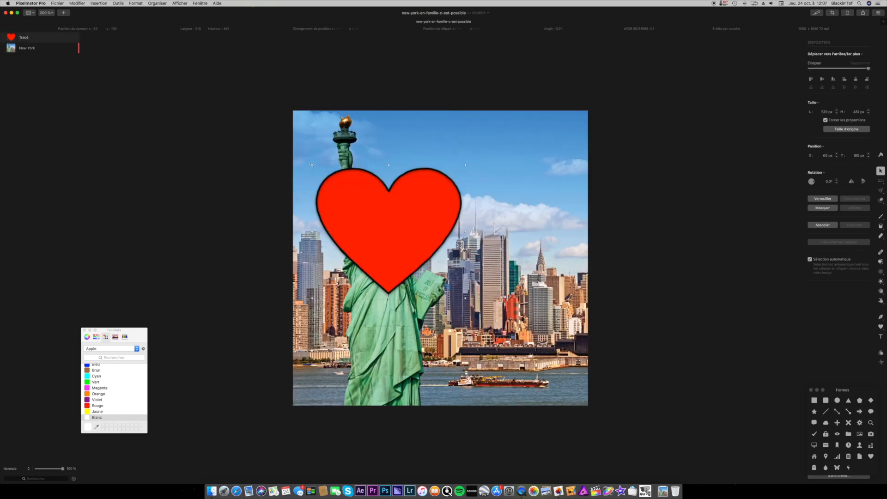
pyautogui.moveTo(312, 165); pyautogui.dragTo(384, 228)
pyautogui.moveTo(512, 152); pyautogui.dragTo(513, 145)
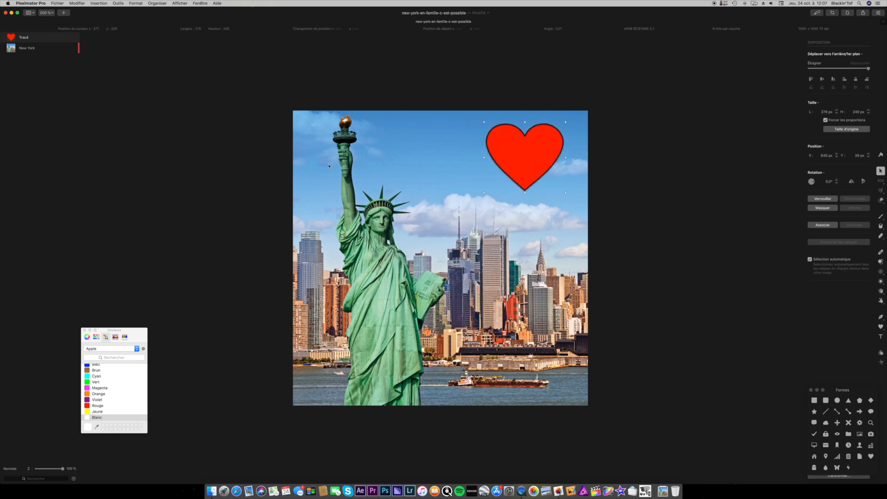
# Add the heart layer to the web export and close the colour picker window
pyautogui.rightClick(37, 40)
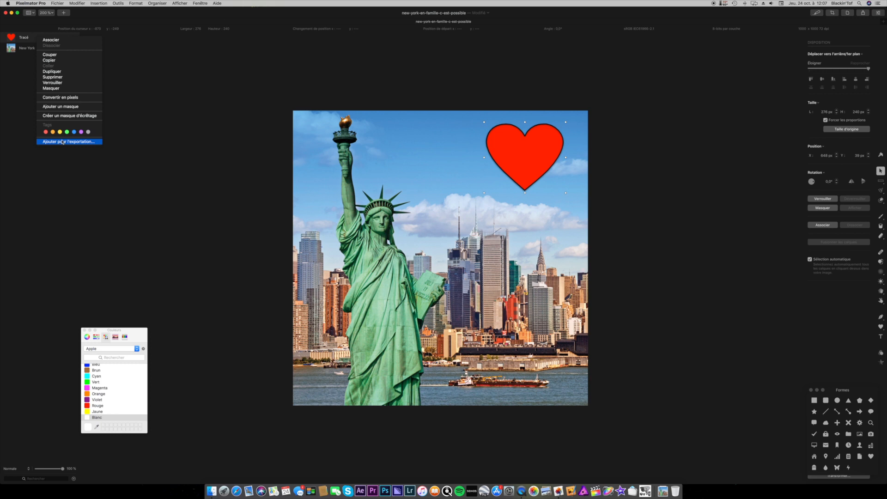
pyautogui.click(92, 141)
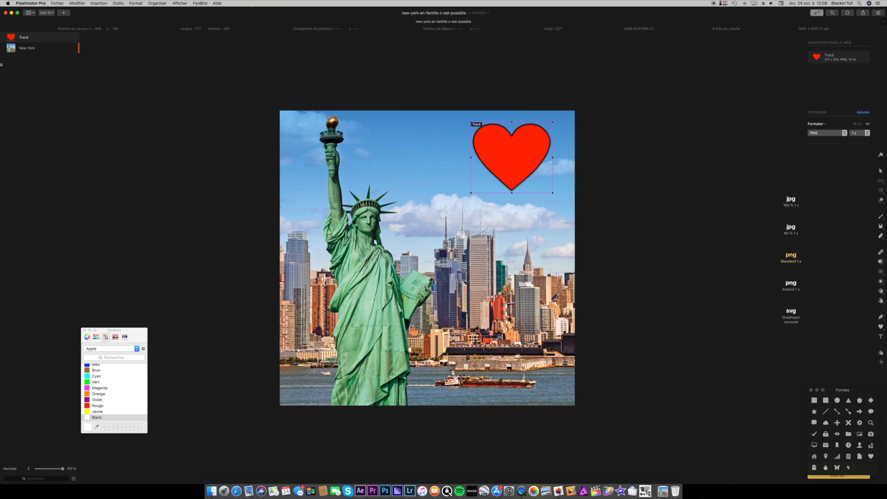
pyautogui.rightClick(36, 39)
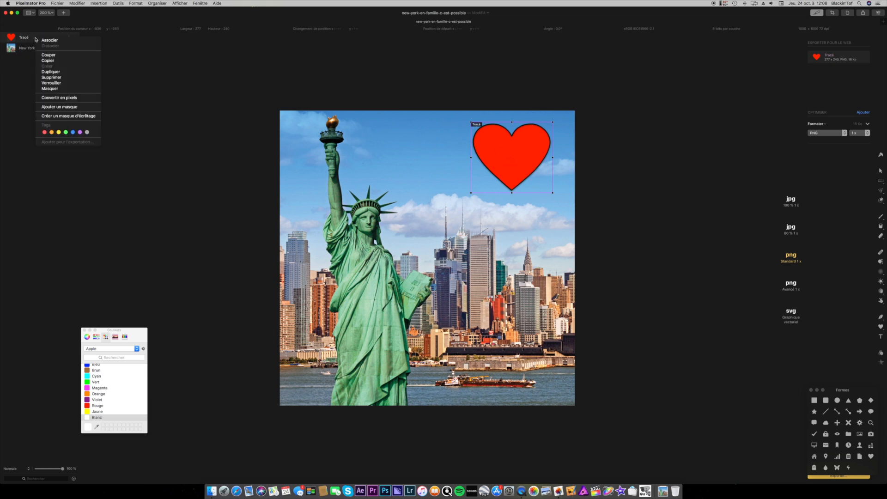
pyautogui.click(51, 157)
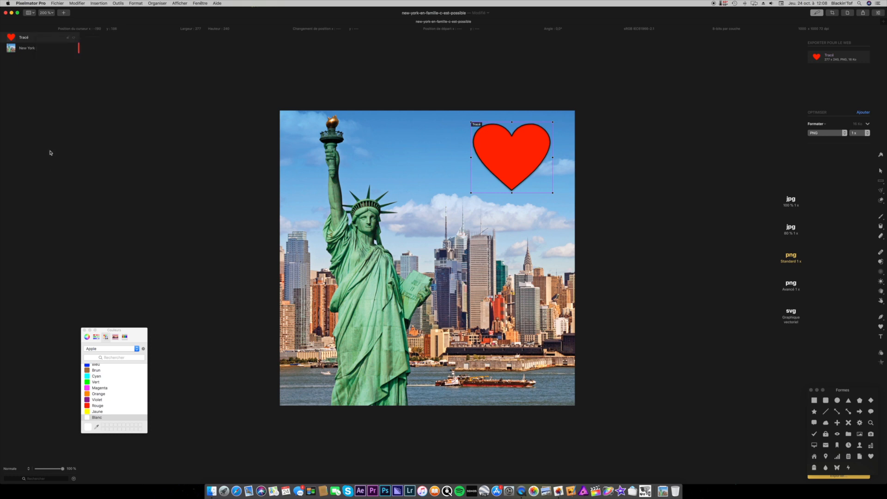
pyautogui.click(85, 330)
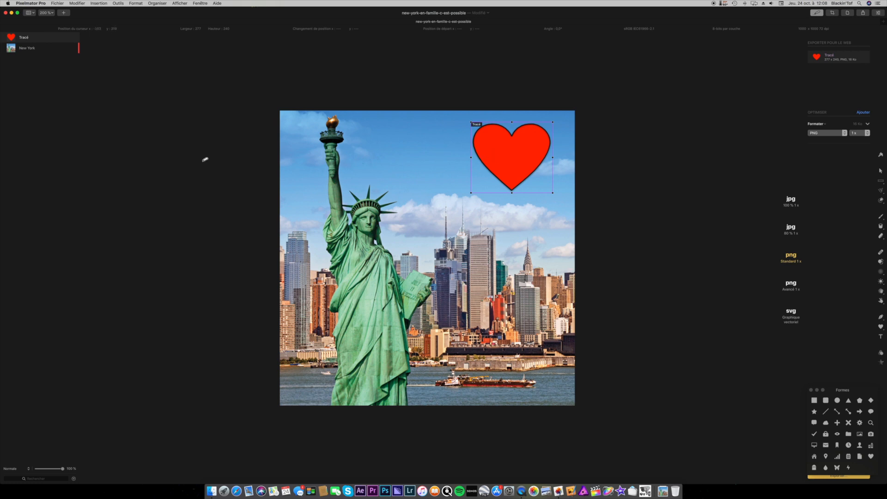
# Return to arranging, move the heart to about X 445 px, Y 32 px and keep its layer opacity at 100%
pyautogui.click(881, 171)
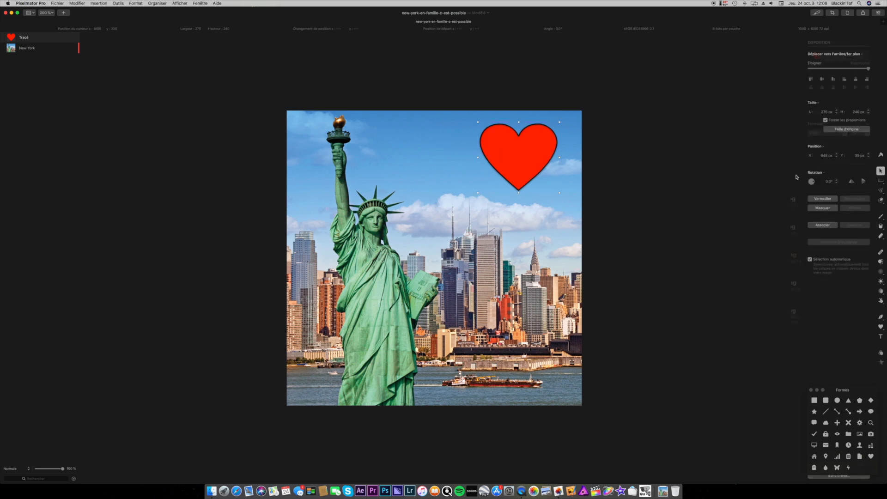
pyautogui.moveTo(522, 152); pyautogui.dragTo(451, 162)
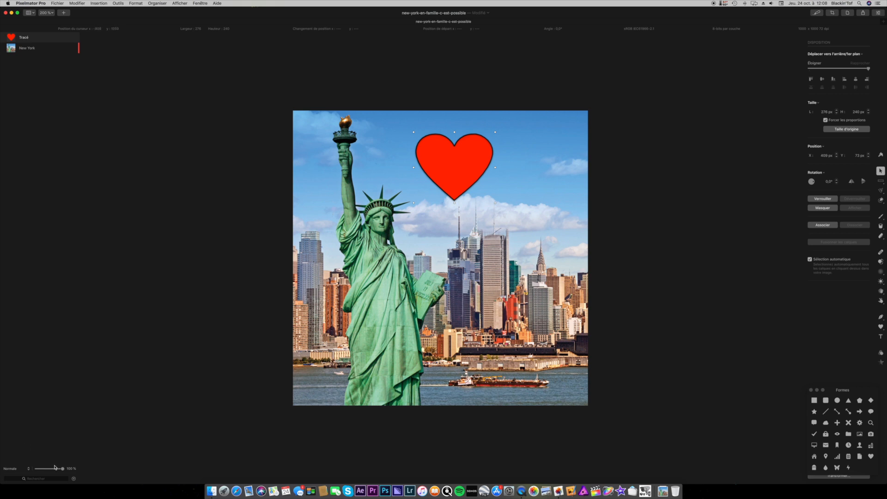
pyautogui.moveTo(62, 469)
pyautogui.mouseDown()
pyautogui.moveTo(41, 471)
pyautogui.moveTo(65, 471)
pyautogui.mouseUp()
pyautogui.moveTo(445, 162); pyautogui.dragTo(454, 152)
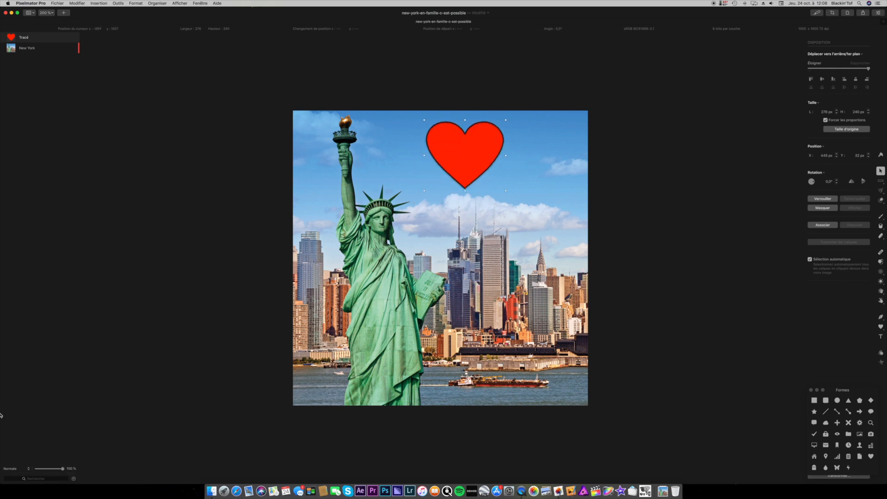
# Preview the blend modes on the heart layer and leave it at Normale
pyautogui.click(12, 468)
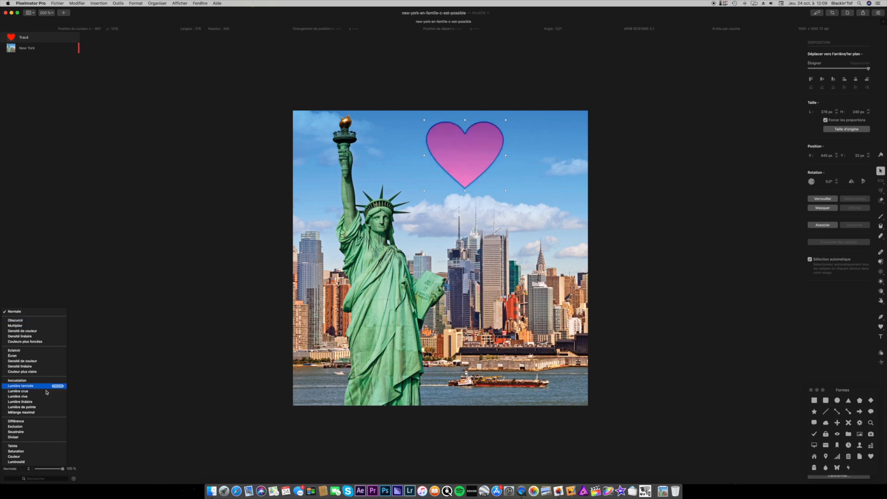
pyautogui.click(43, 262)
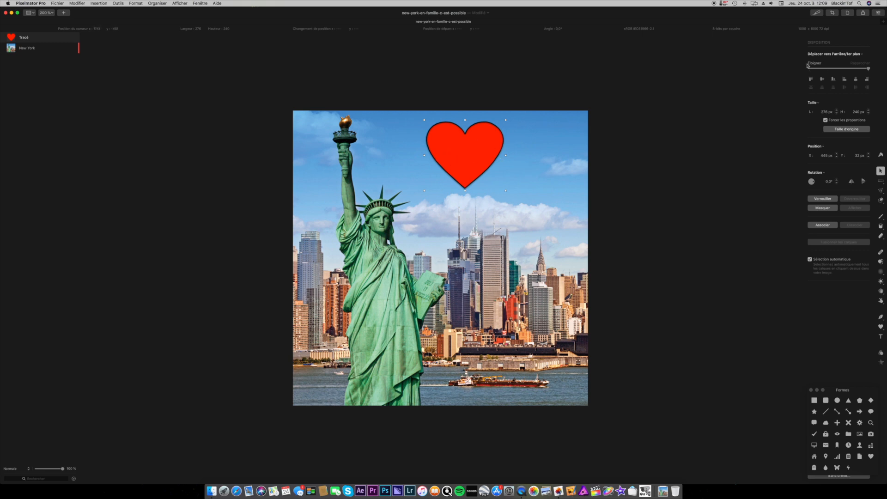
# Try the heart's stacking-order control and move the heart to about X 535 px, Y 40 px in the sky
pyautogui.moveTo(869, 70)
pyautogui.mouseDown()
pyautogui.moveTo(820, 70)
pyautogui.moveTo(860, 69)
pyautogui.mouseUp()
pyautogui.moveTo(868, 69)
pyautogui.mouseDown()
pyautogui.moveTo(815, 70)
pyautogui.moveTo(878, 72)
pyautogui.mouseUp()
pyautogui.moveTo(462, 151); pyautogui.dragTo(488, 152)
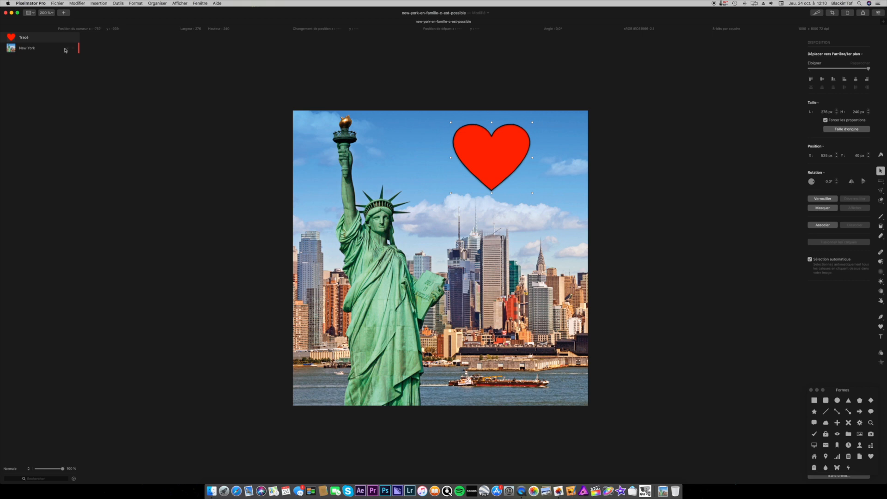
# Check the commands available for the heart layer and toggle automatic selection off and on again
pyautogui.rightClick(52, 36)
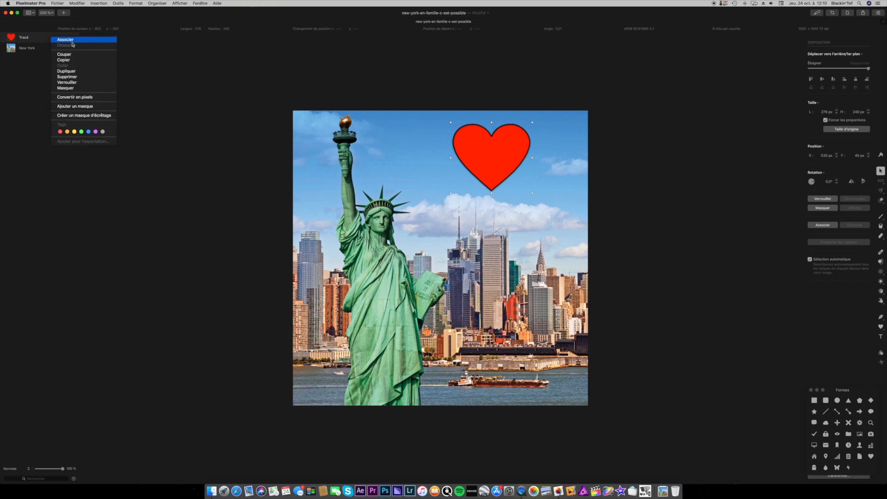
pyautogui.click(819, 195)
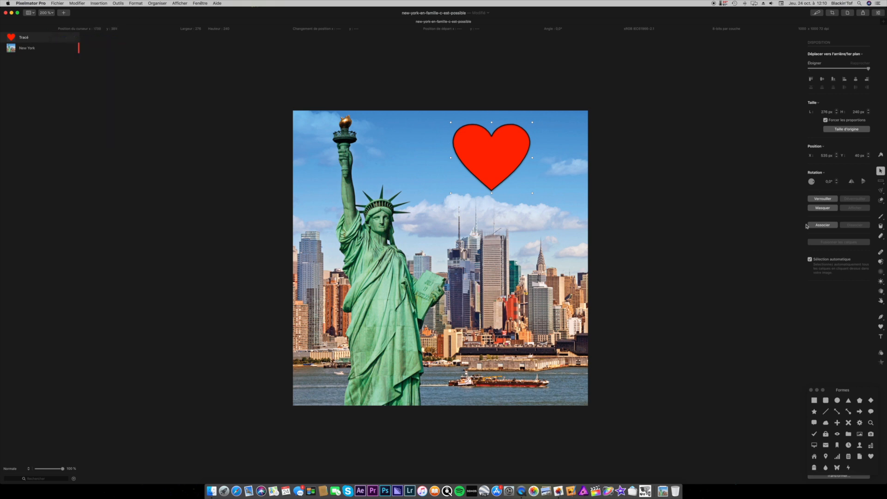
pyautogui.click(810, 260)
pyautogui.click(811, 260)
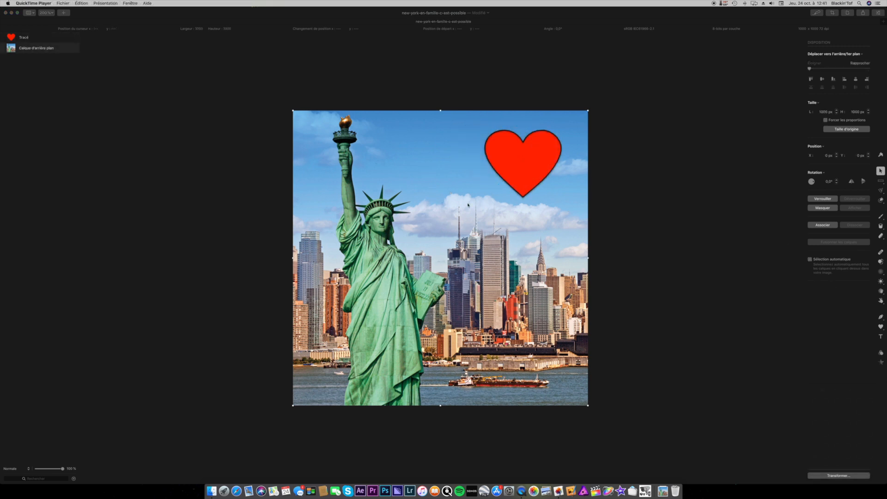
# Select the red heart and enlarge it to about 668 × 707 px over the skyline
pyautogui.click(527, 173)
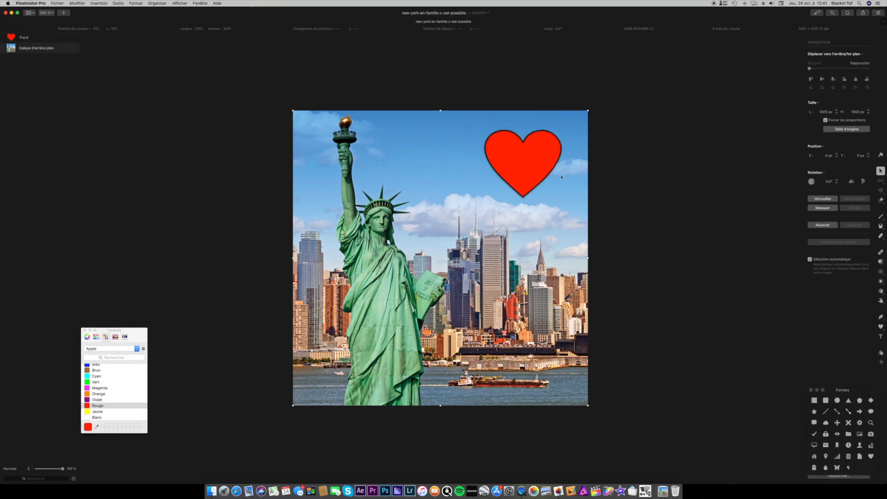
pyautogui.click(535, 171)
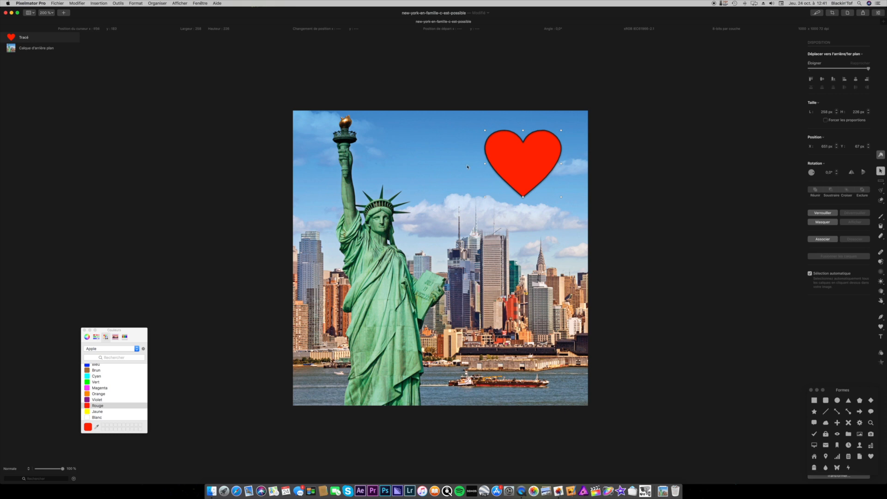
pyautogui.moveTo(484, 129); pyautogui.dragTo(365, 122)
pyautogui.moveTo(462, 196); pyautogui.dragTo(463, 330)
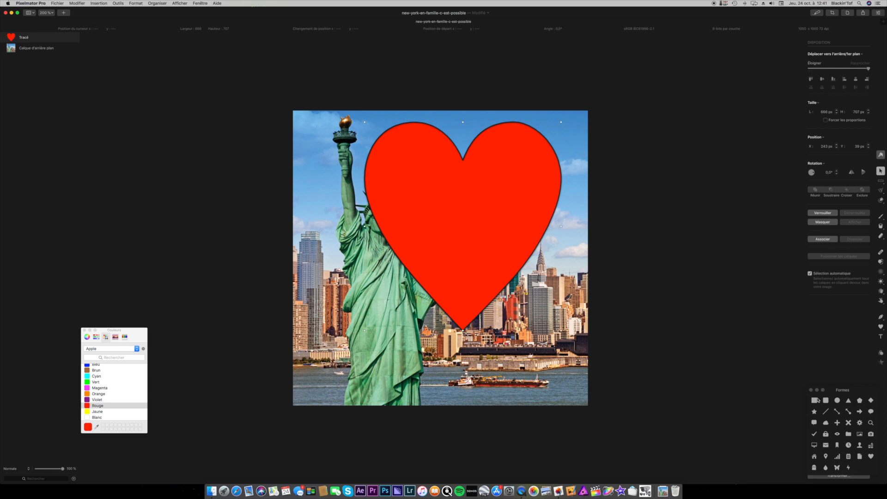
# Draw an ellipse of about 228 × 214 px filled with Vert and place it at the centre of the heart
pyautogui.click(837, 401)
pyautogui.moveTo(334, 350)
pyautogui.mouseDown()
pyautogui.moveTo(386, 287)
pyautogui.moveTo(401, 286)
pyautogui.mouseUp()
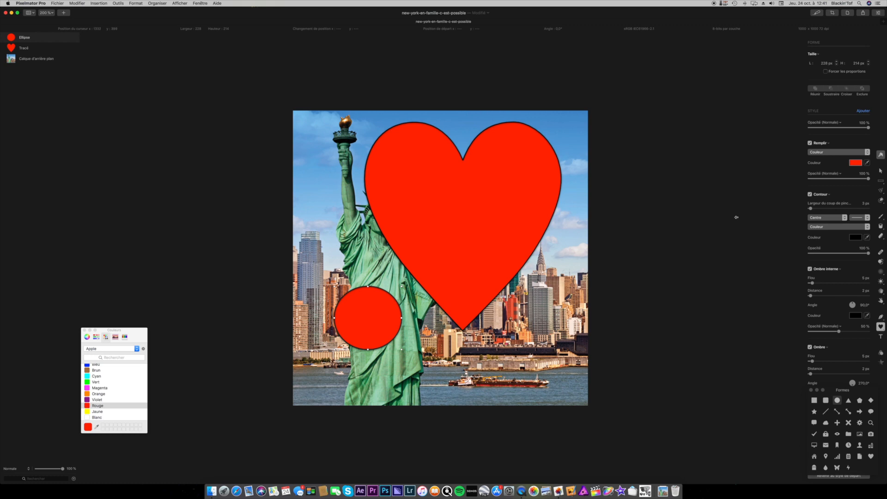
pyautogui.click(857, 164)
pyautogui.click(854, 165)
pyautogui.click(853, 164)
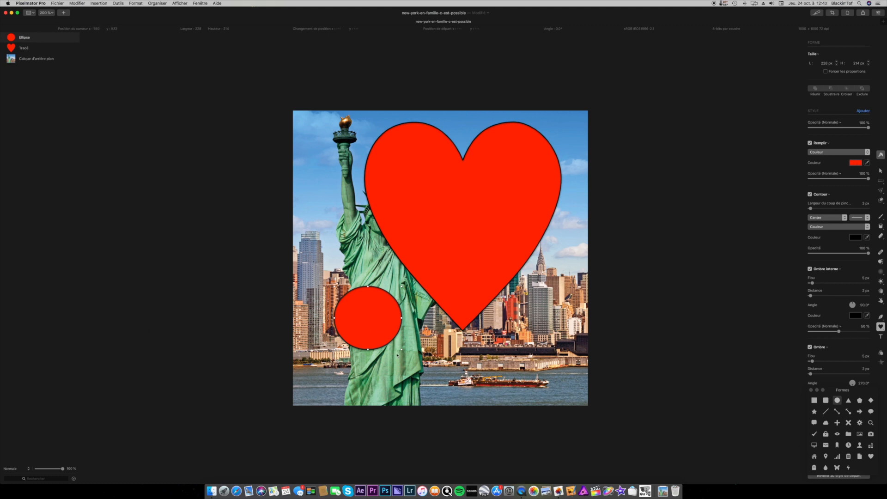
pyautogui.click(861, 162)
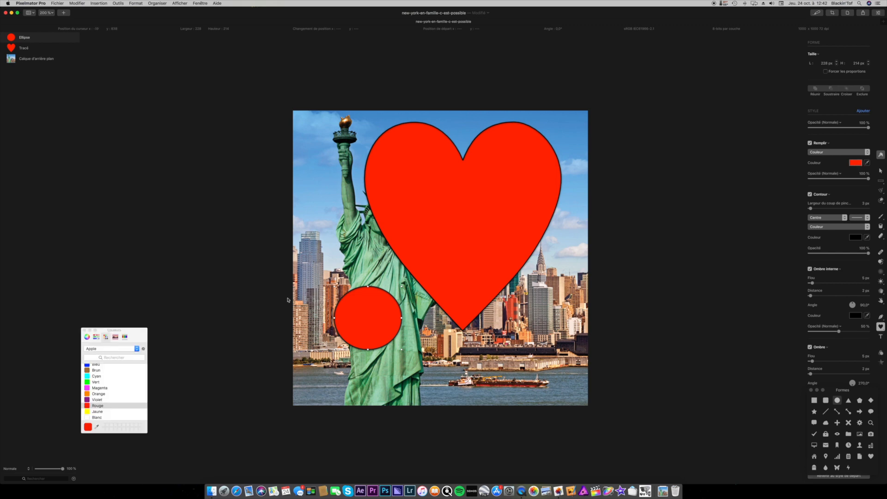
pyautogui.click(95, 383)
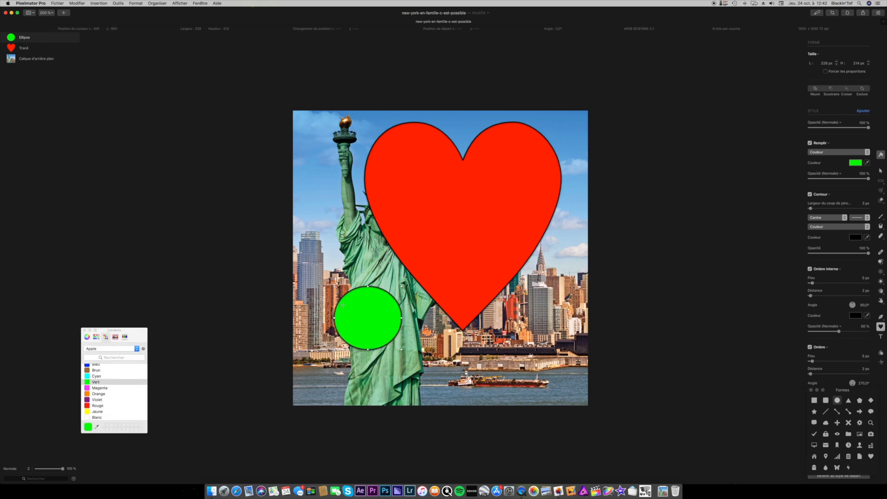
pyautogui.moveTo(376, 320); pyautogui.dragTo(470, 222)
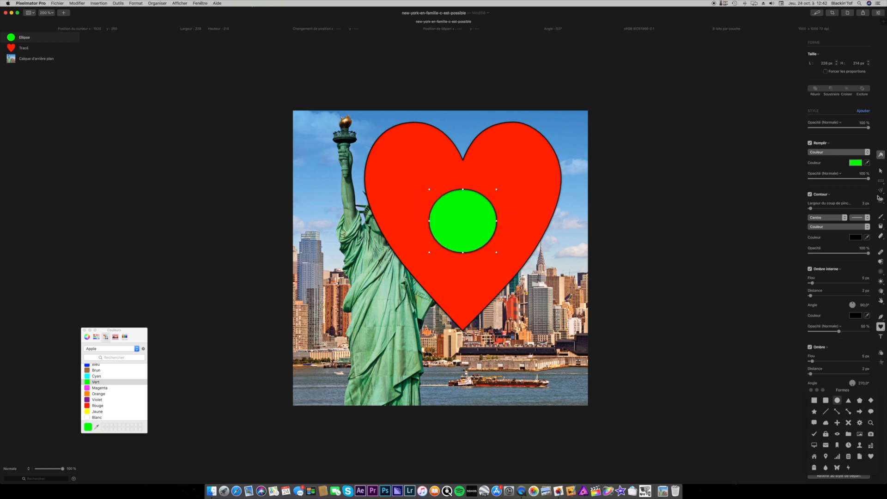
# Combine the ellipse and the heart with Réunir, and undo the operation
pyautogui.click(881, 171)
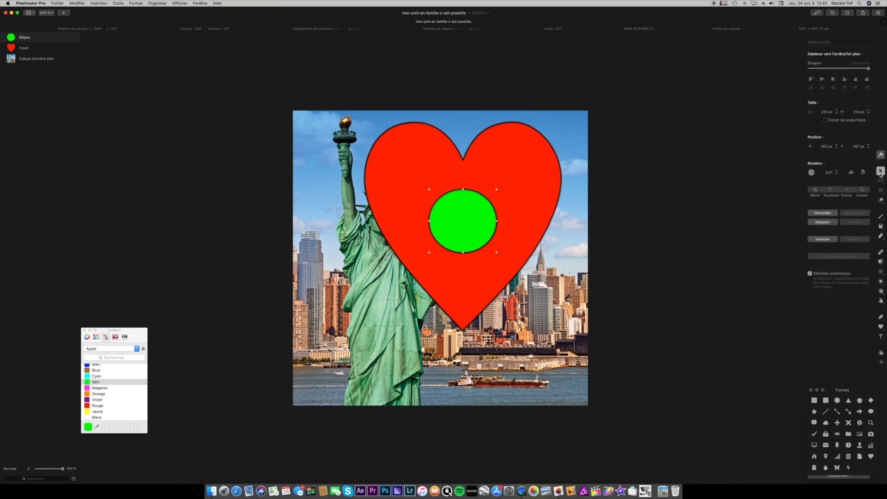
pyautogui.keyDown('shift'); pyautogui.click(537, 169); pyautogui.keyUp('shift')
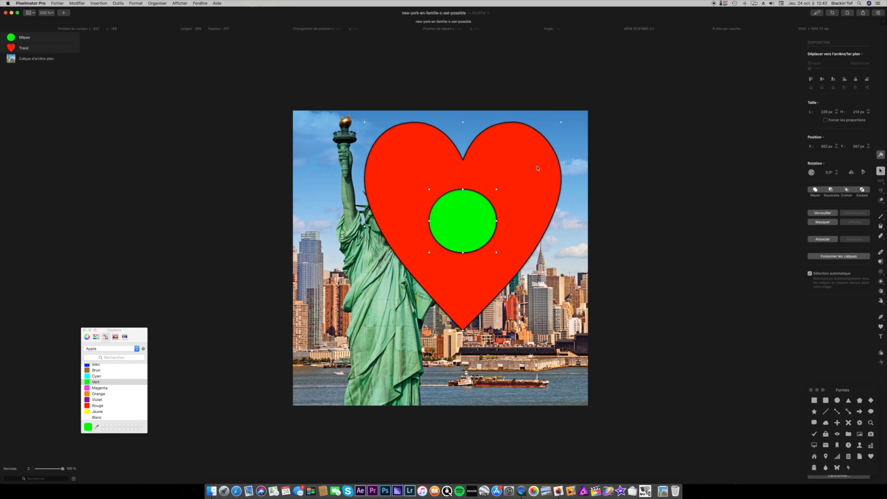
pyautogui.click(816, 190)
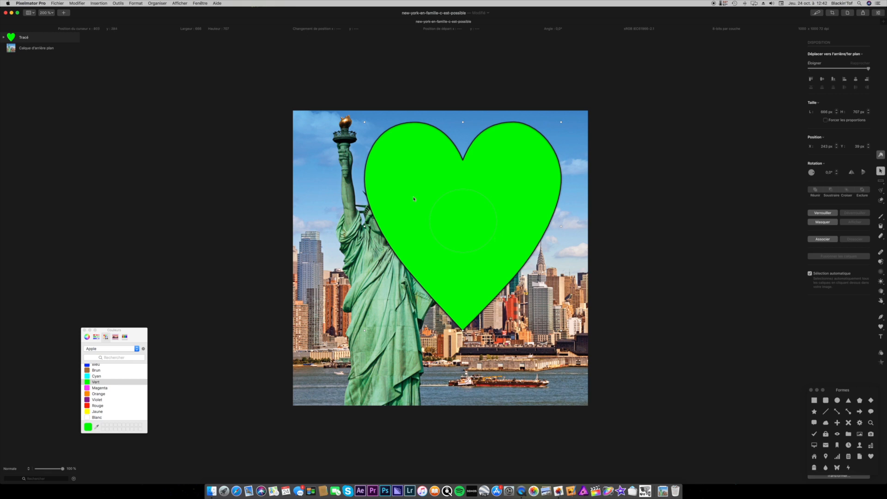
pyautogui.press('super+z')
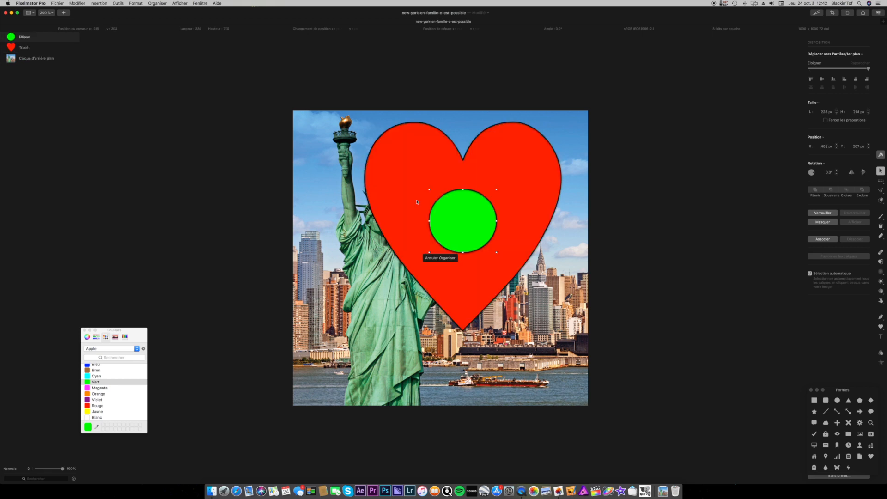
# Cut the ellipse out of the heart with Soustraire, and undo the operation
pyautogui.keyDown('shift'); pyautogui.click(522, 167); pyautogui.keyUp('shift')
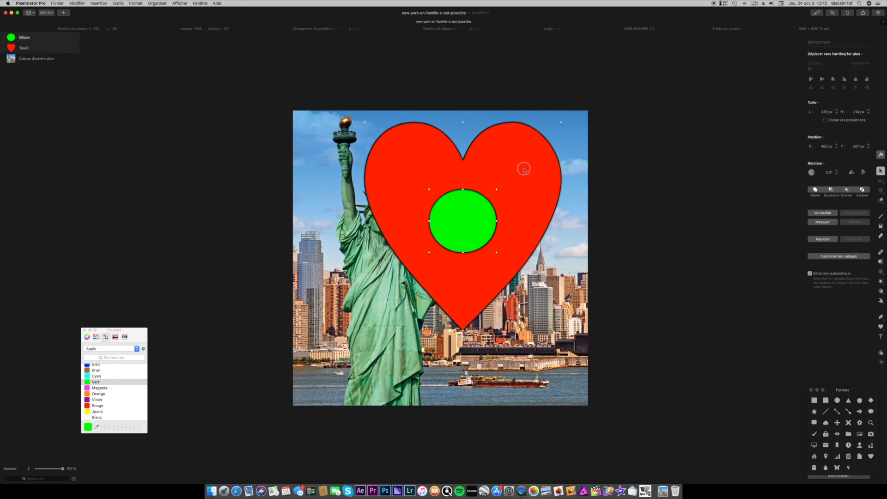
pyautogui.click(830, 193)
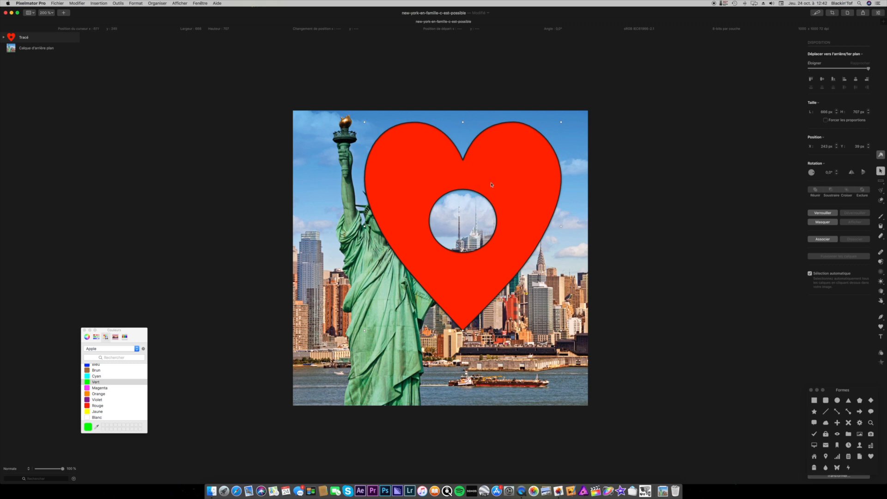
pyautogui.press('super+z')
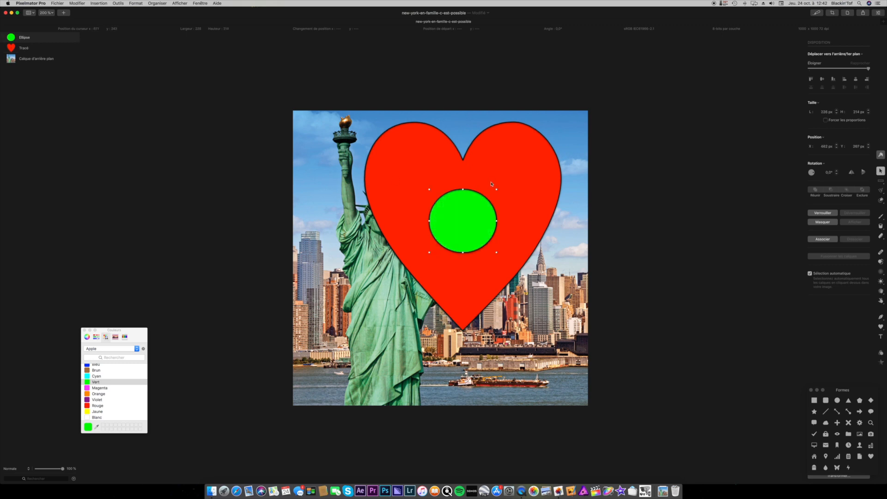
# Intersect the heart and the ellipse with Croiser, and undo the operation
pyautogui.keyDown('shift'); pyautogui.click(495, 181); pyautogui.keyUp('shift')
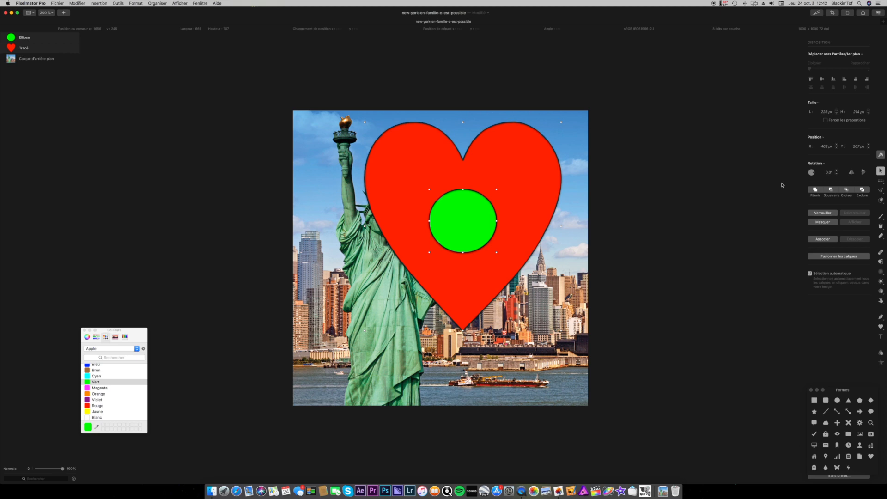
pyautogui.click(847, 190)
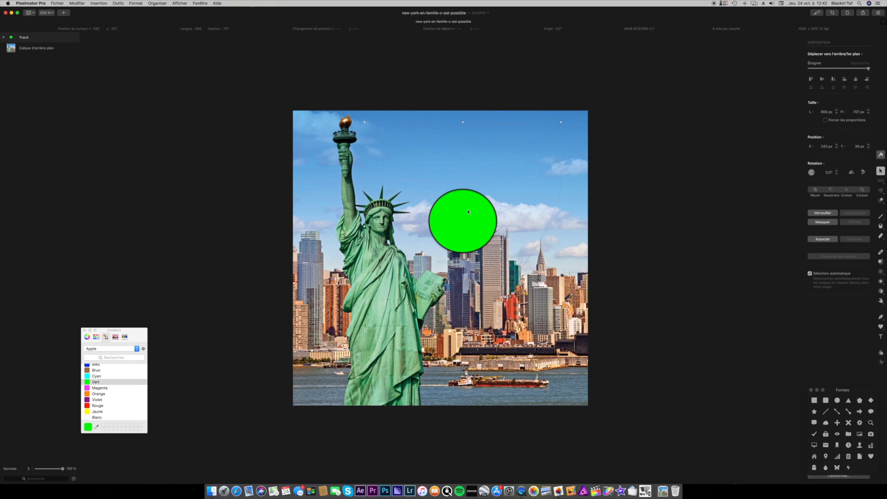
pyautogui.press('super+z')
# Combine the heart and the ellipse with Exclure, and undo the recent shape changes
pyautogui.click(524, 180)
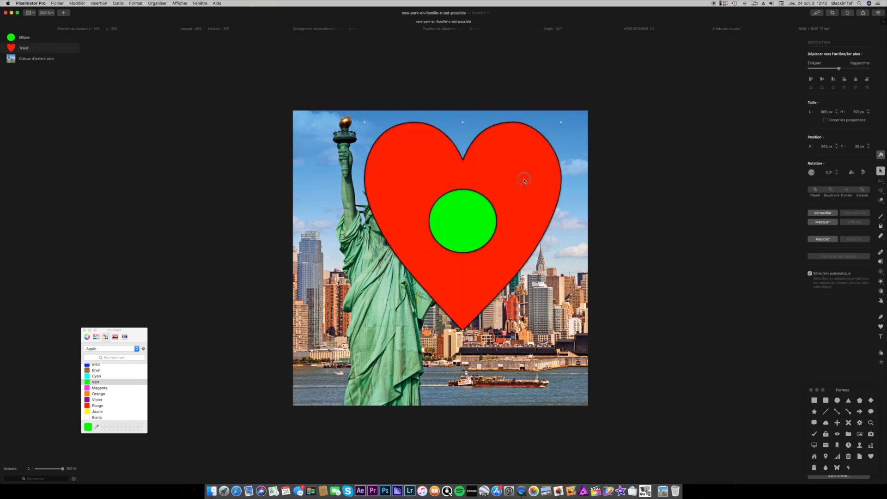
pyautogui.keyDown('shift'); pyautogui.click(454, 220); pyautogui.keyUp('shift')
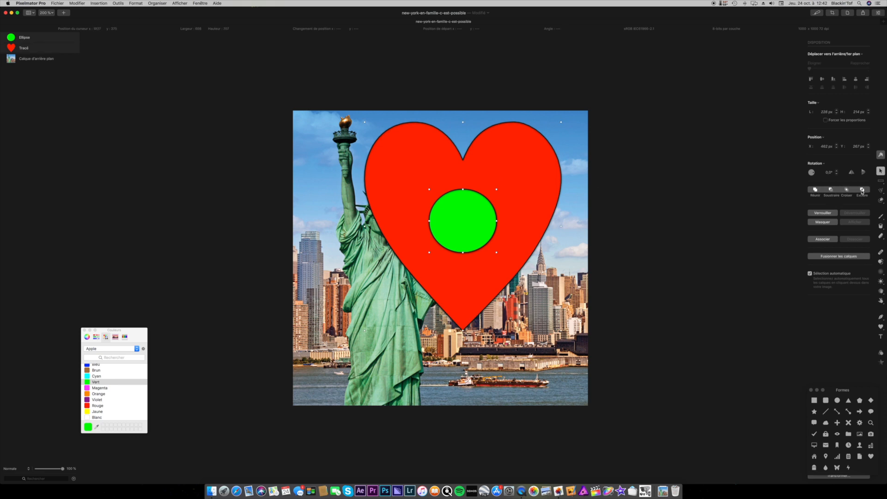
pyautogui.click(862, 190)
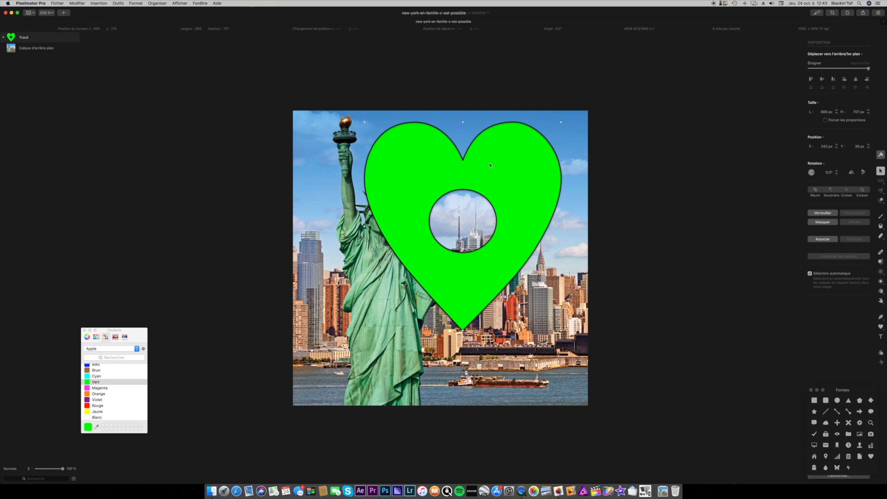
pyautogui.press('super+z')
pyautogui.press('super+z')
pyautogui.press('super+z')
pyautogui.press('super+z')
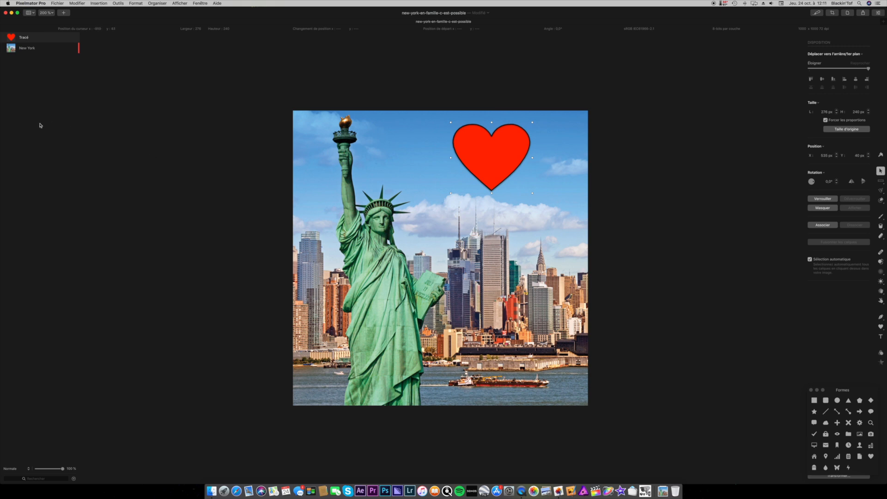
# Open the HEIC photo of the two children from the downloads and select its layer's mask
pyautogui.click(663, 490)
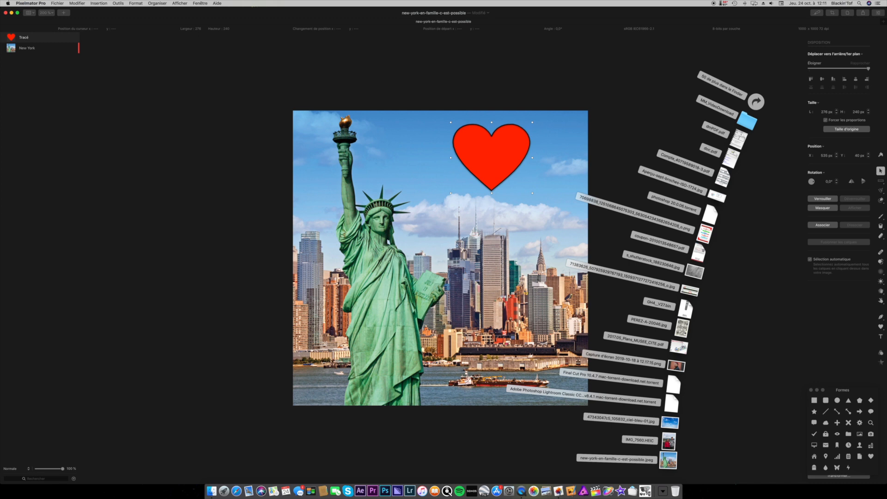
pyautogui.moveTo(669, 443); pyautogui.dragTo(560, 489)
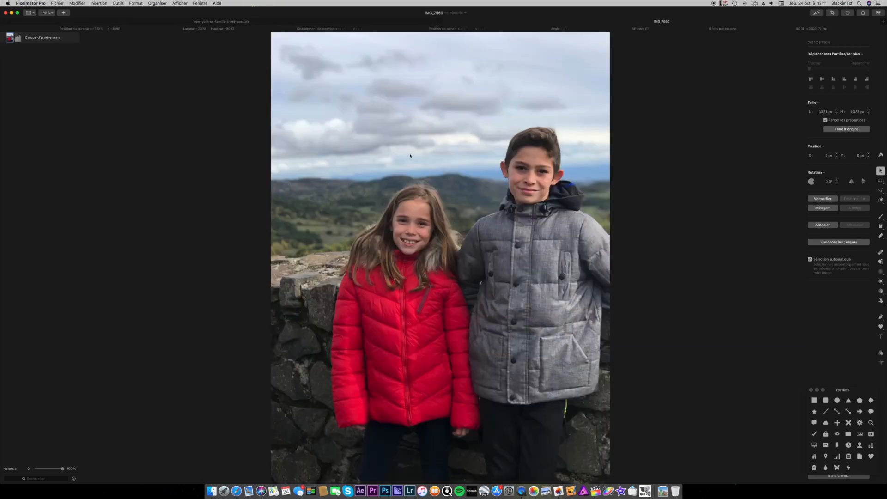
pyautogui.click(19, 41)
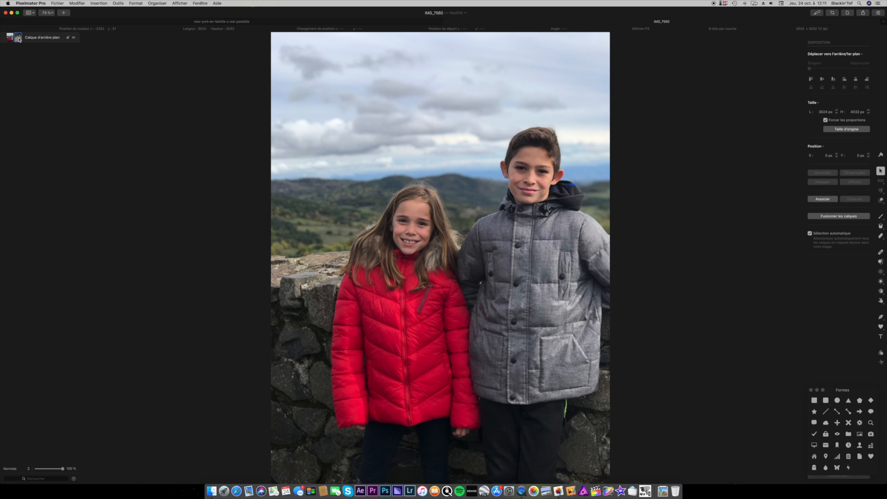
# Add the blue-sky image from the downloads as a layer beneath the photo layer and move it partly behind the children
pyautogui.click(663, 490)
pyautogui.moveTo(671, 431); pyautogui.dragTo(159, 222)
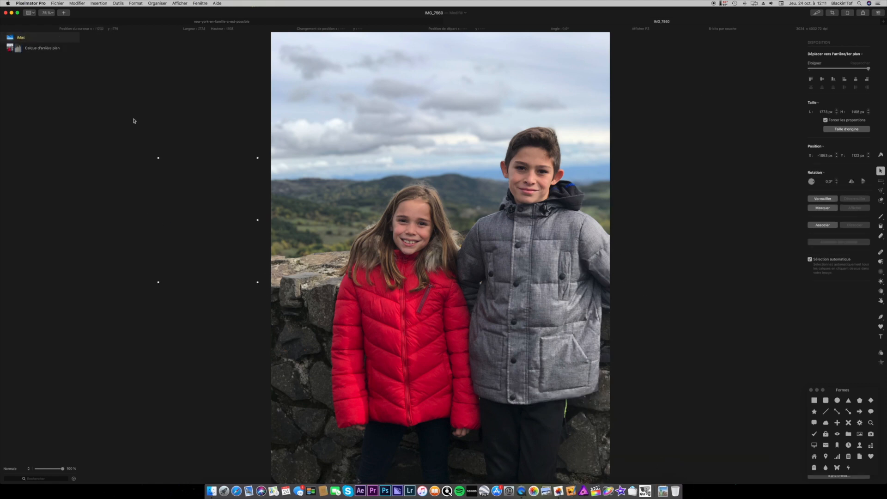
pyautogui.moveTo(23, 38); pyautogui.dragTo(24, 53)
pyautogui.moveTo(240, 202); pyautogui.dragTo(392, 193)
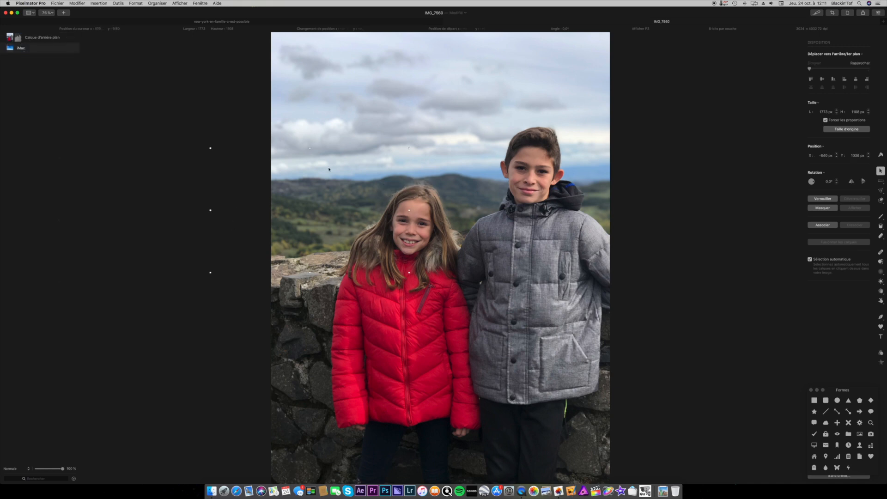
# Activate the mask on the photo layer and undo the accidental shift of the photo
pyautogui.click(19, 40)
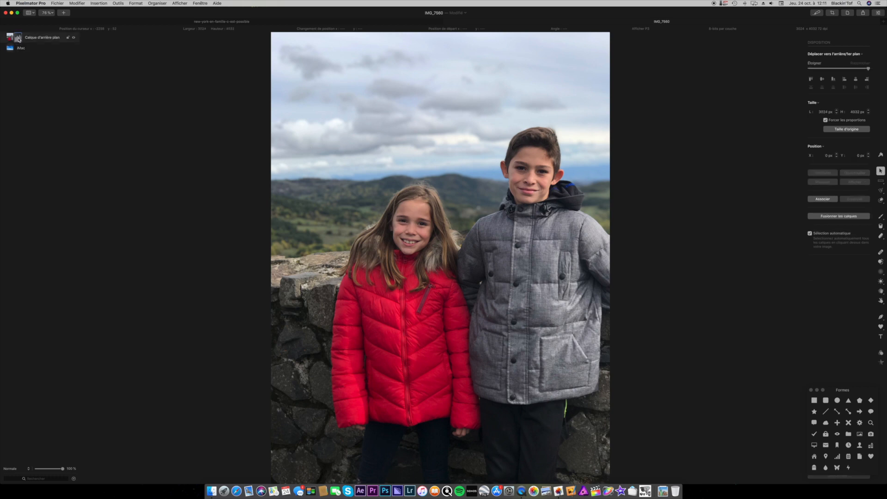
pyautogui.rightClick(19, 39)
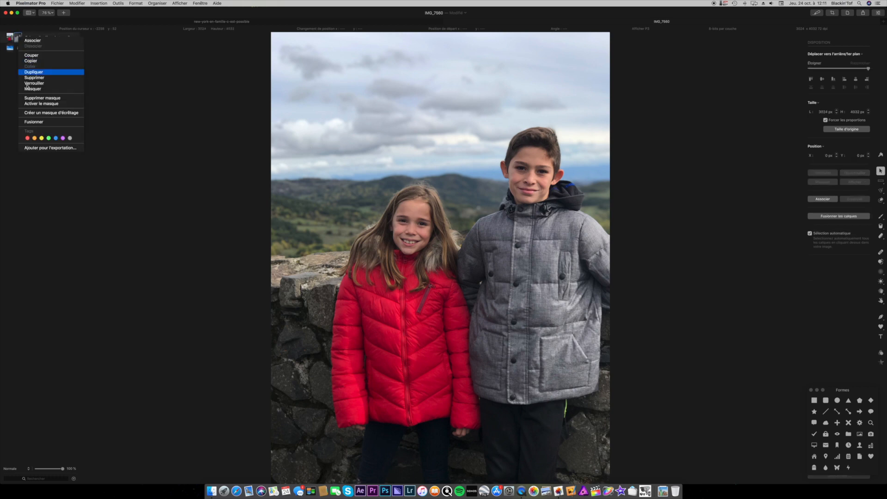
pyautogui.click(38, 105)
pyautogui.moveTo(359, 192); pyautogui.dragTo(351, 209)
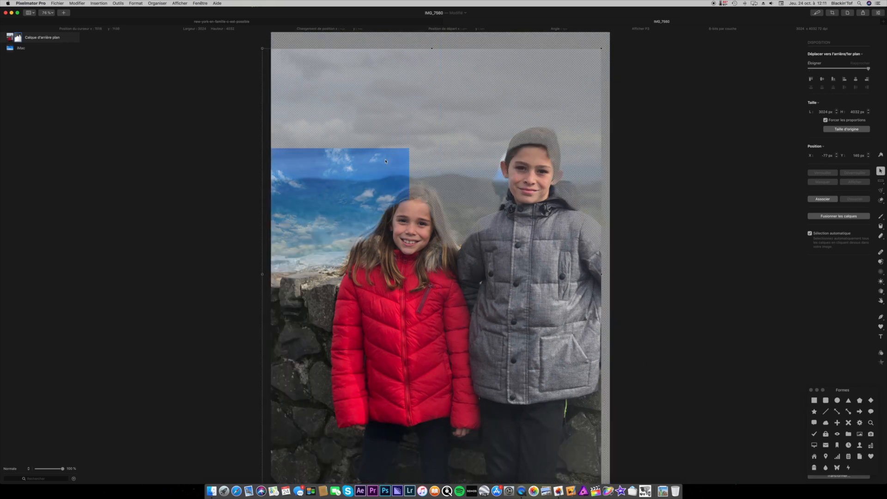
pyautogui.press('super+z')
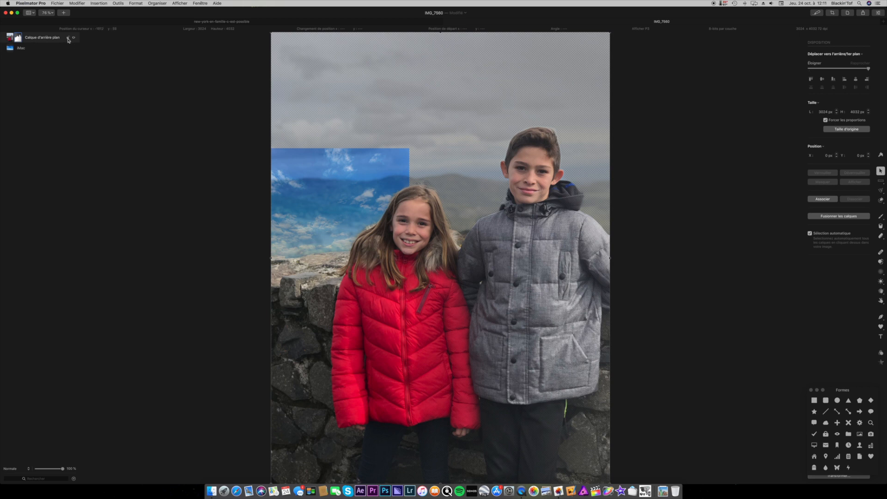
# Enlarge the sky layer to about 3600 × 2250 px so it fills the background, and select the photo layer's mask
pyautogui.click(33, 49)
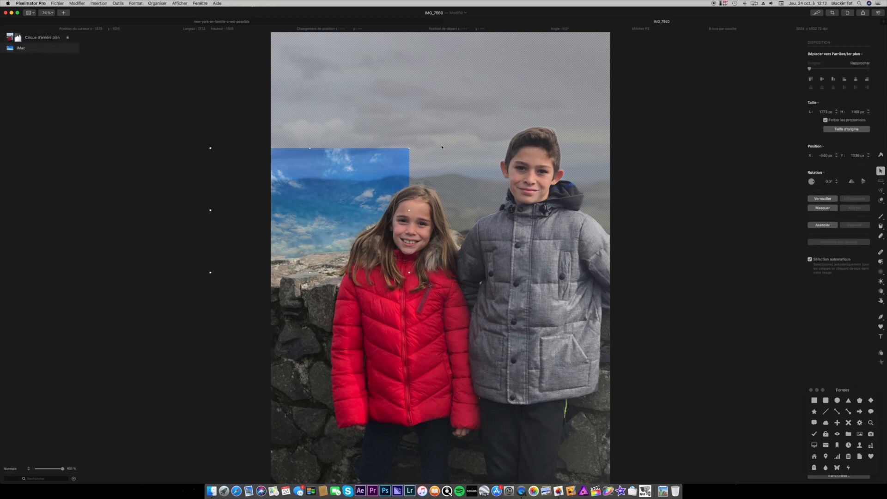
pyautogui.moveTo(409, 147); pyautogui.dragTo(669, 22)
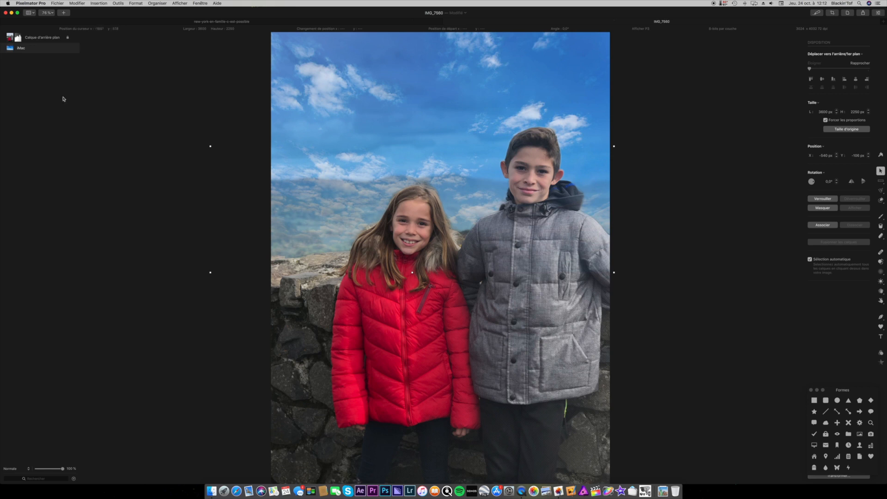
pyautogui.click(18, 38)
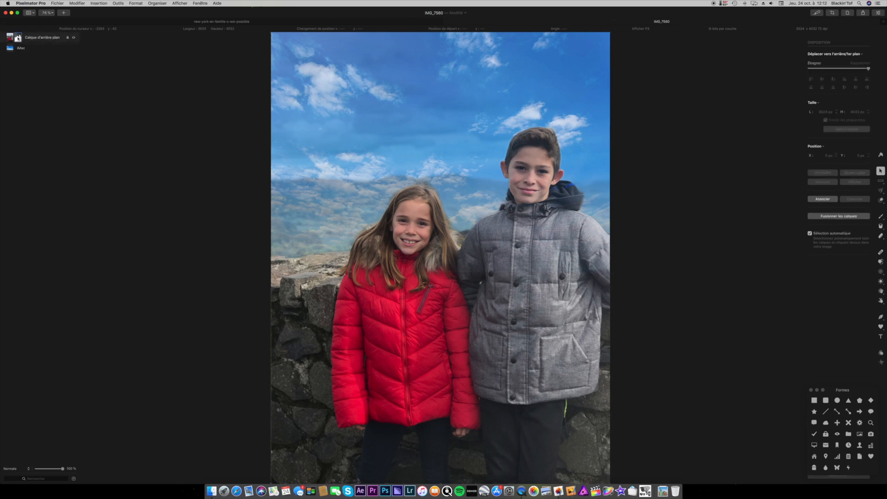